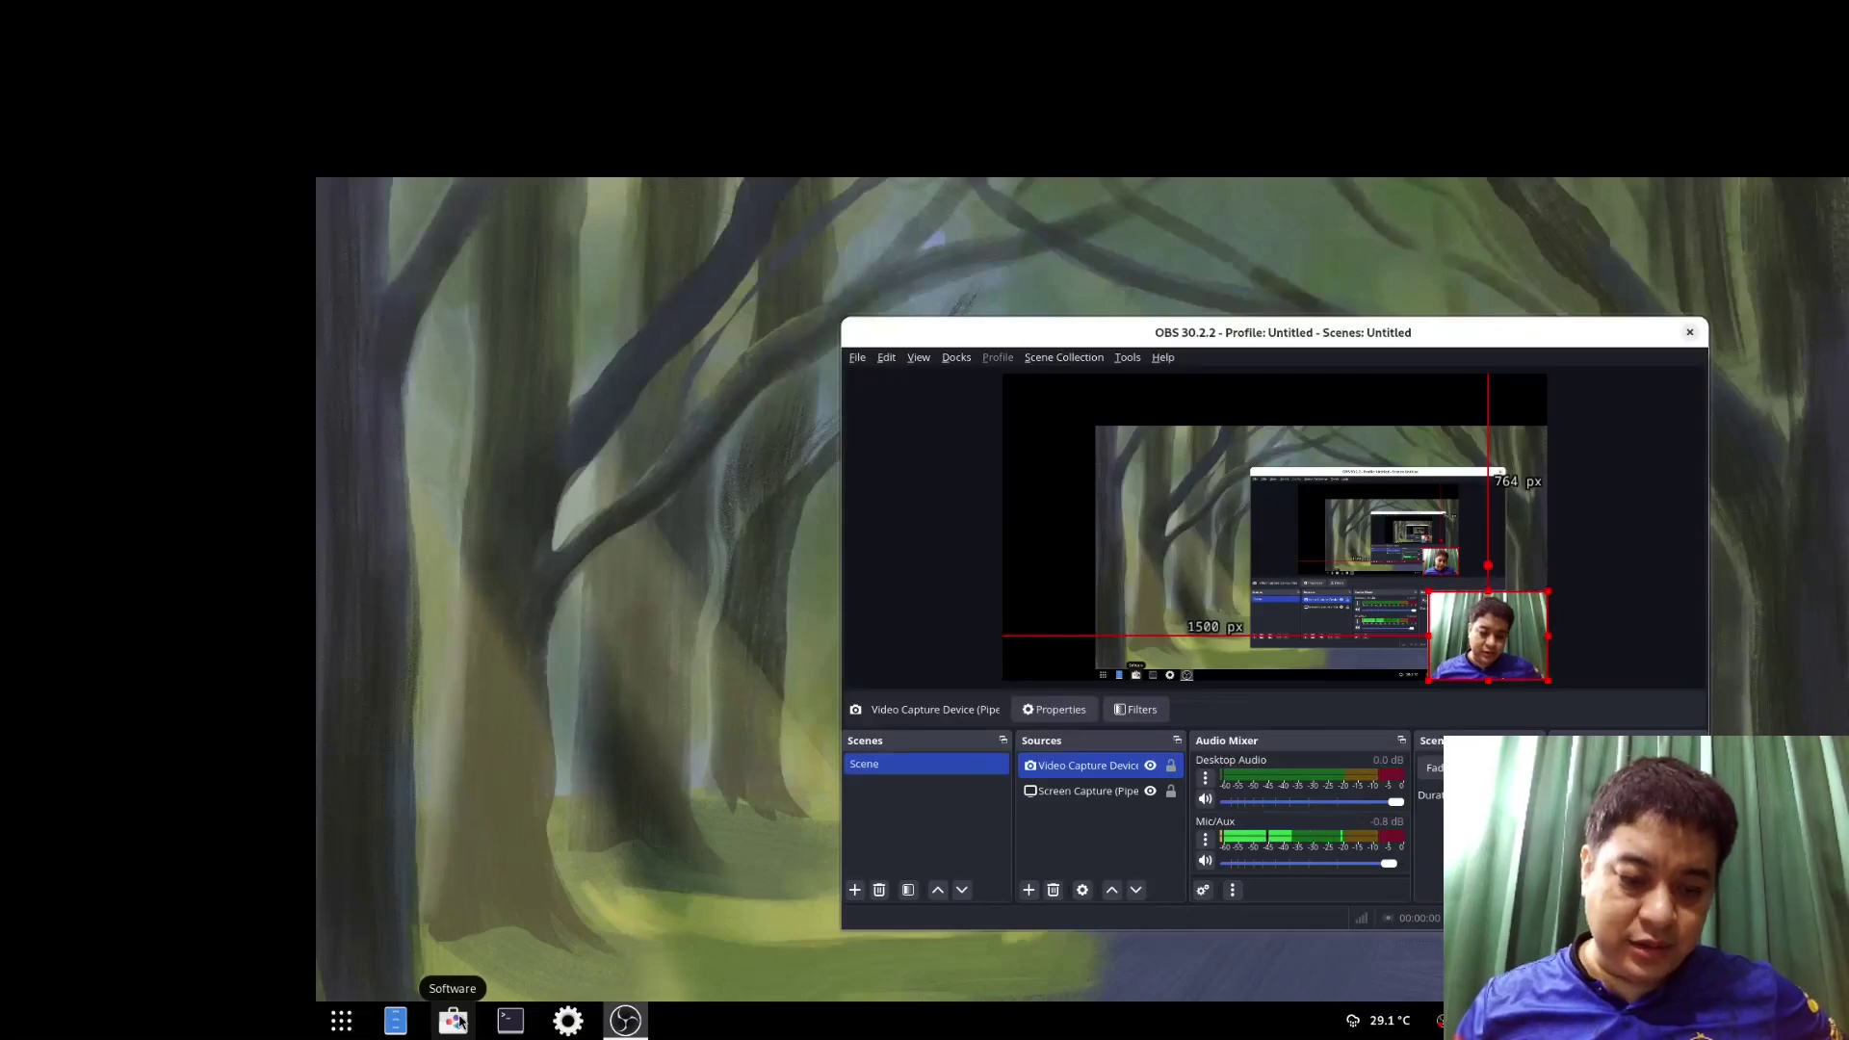
Search GNOME Software for dnfdragora and launch it from its app page
left_click(452, 1020)
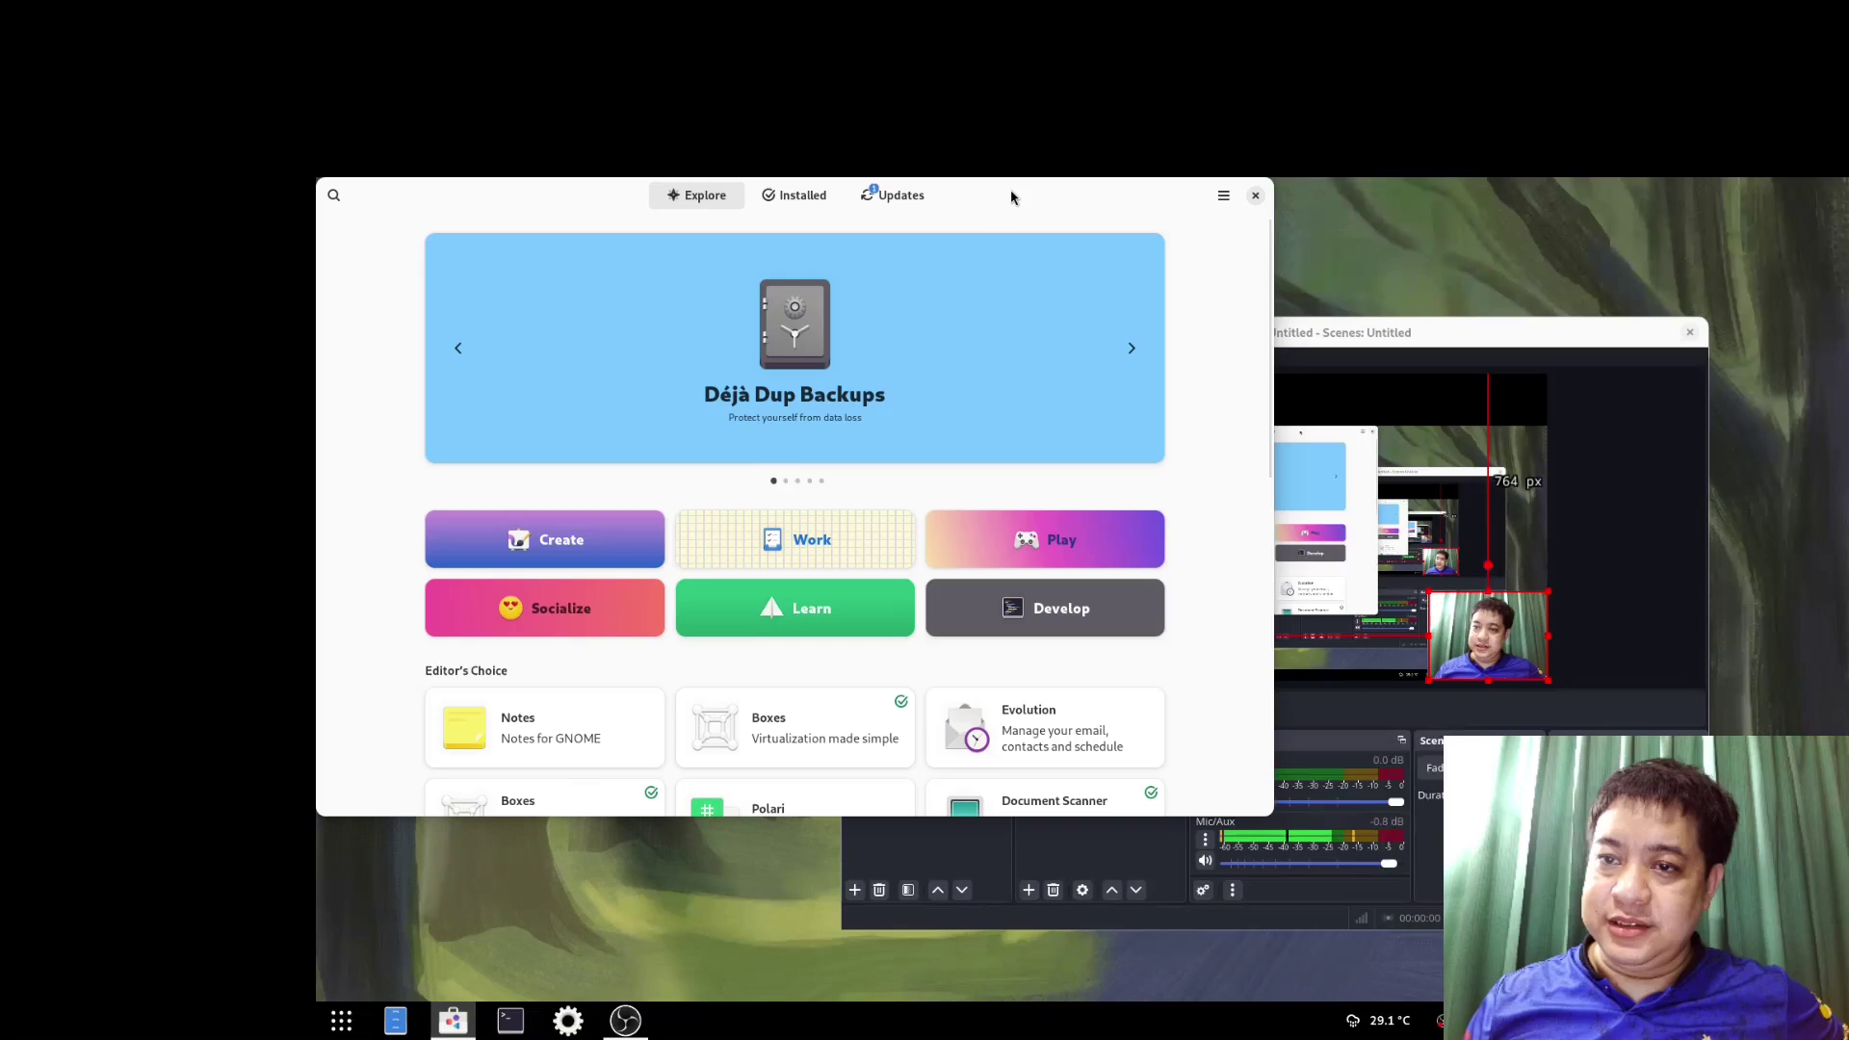
left_click_drag(1012, 190, 1151, 281)
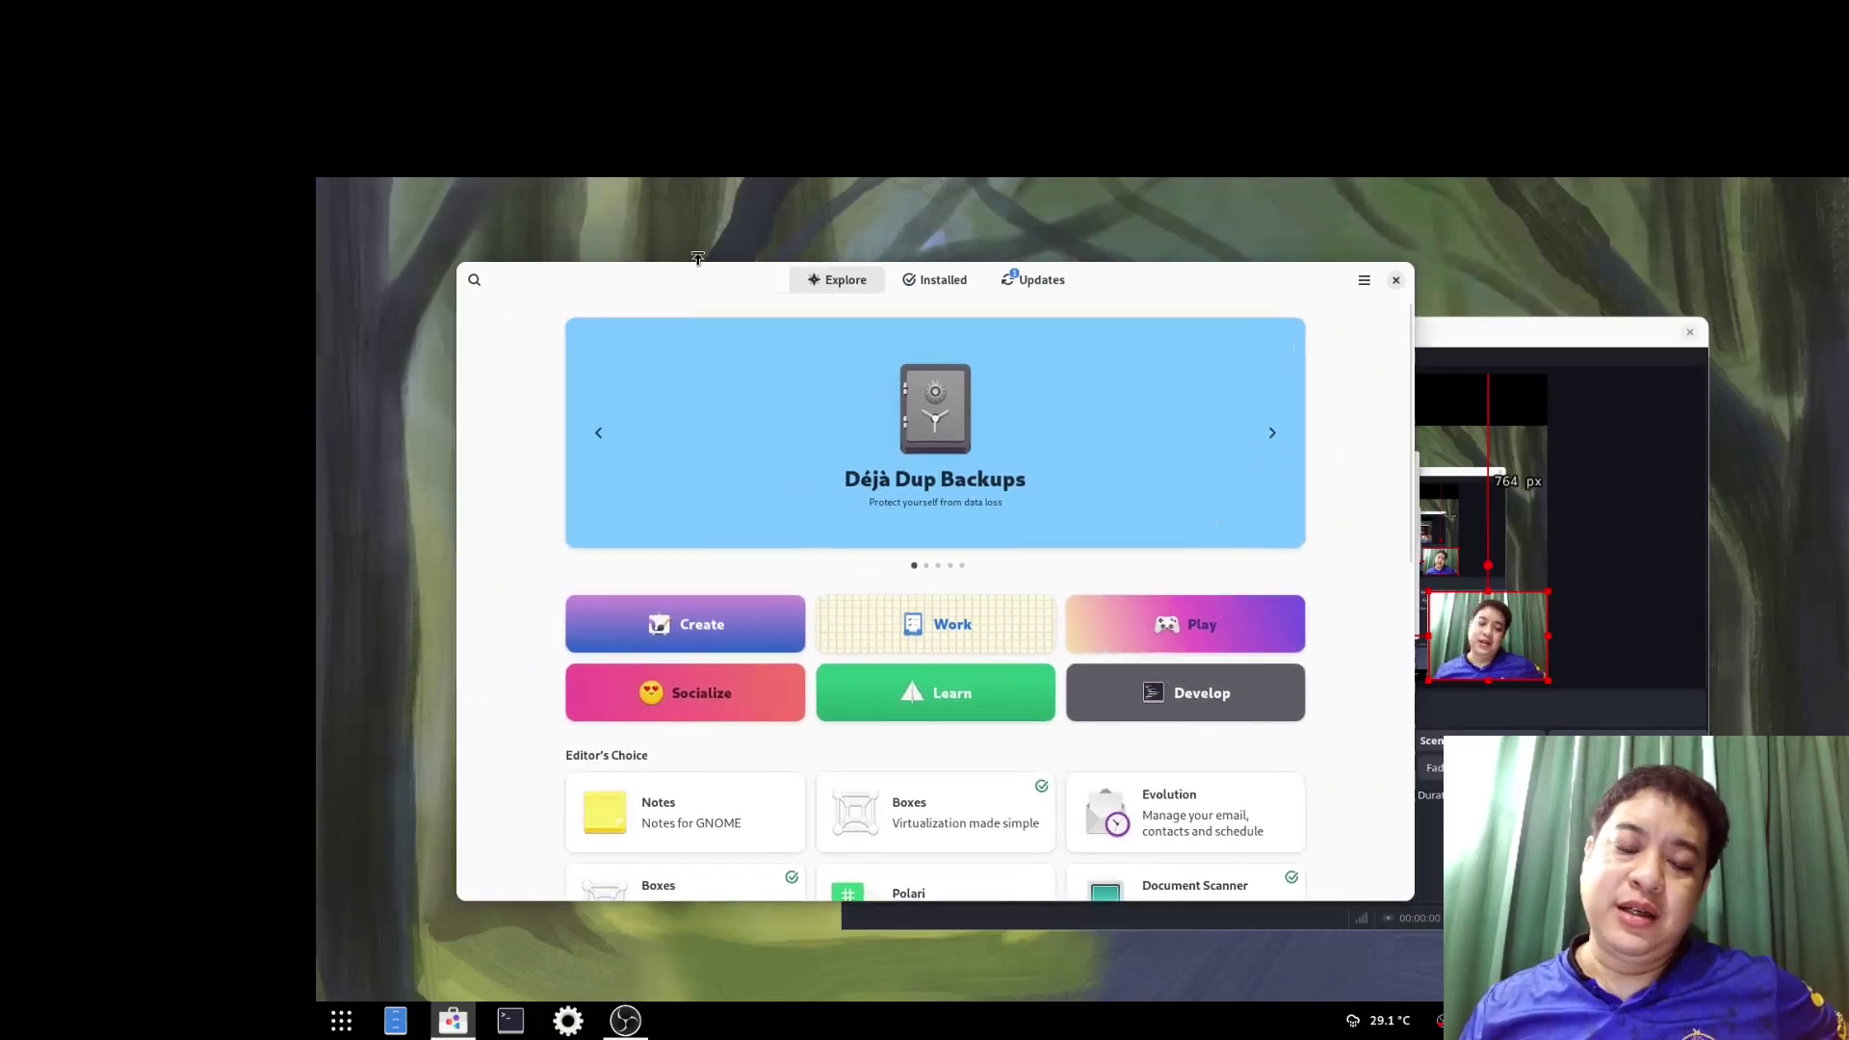
left_click(474, 282)
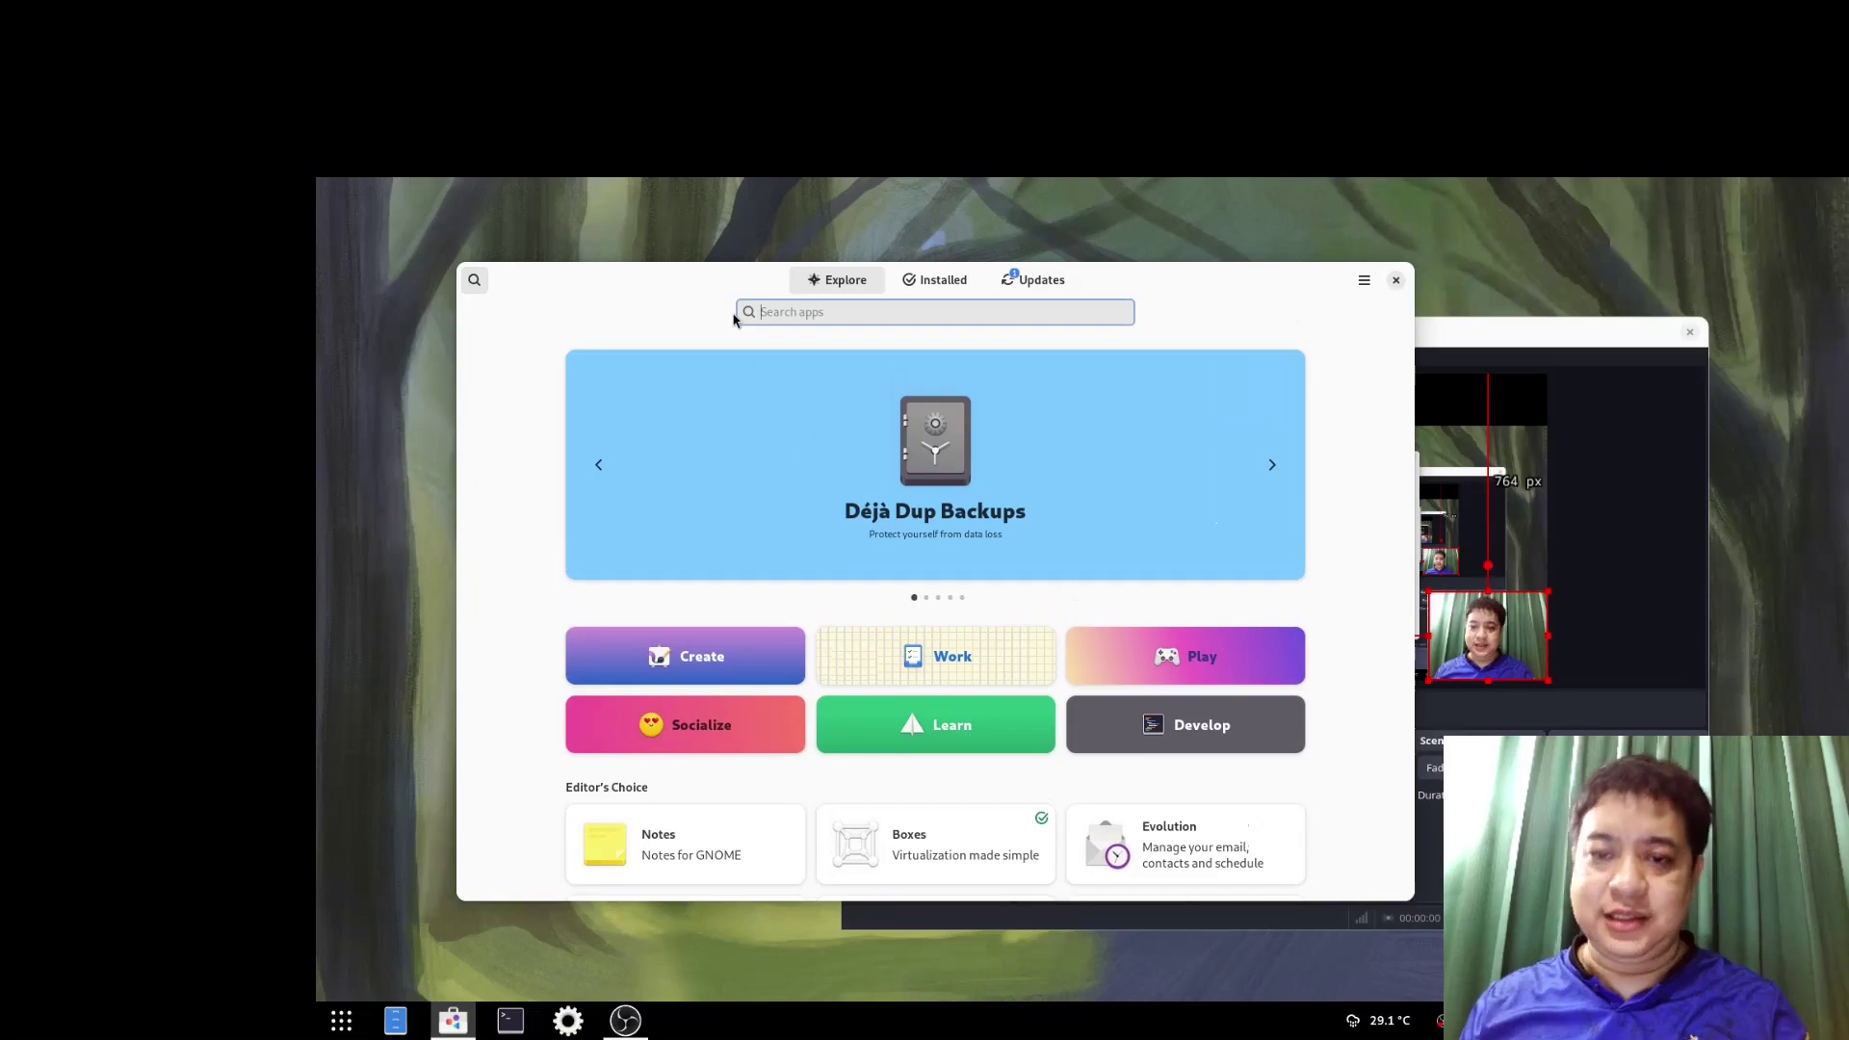
type("dnfdragora")
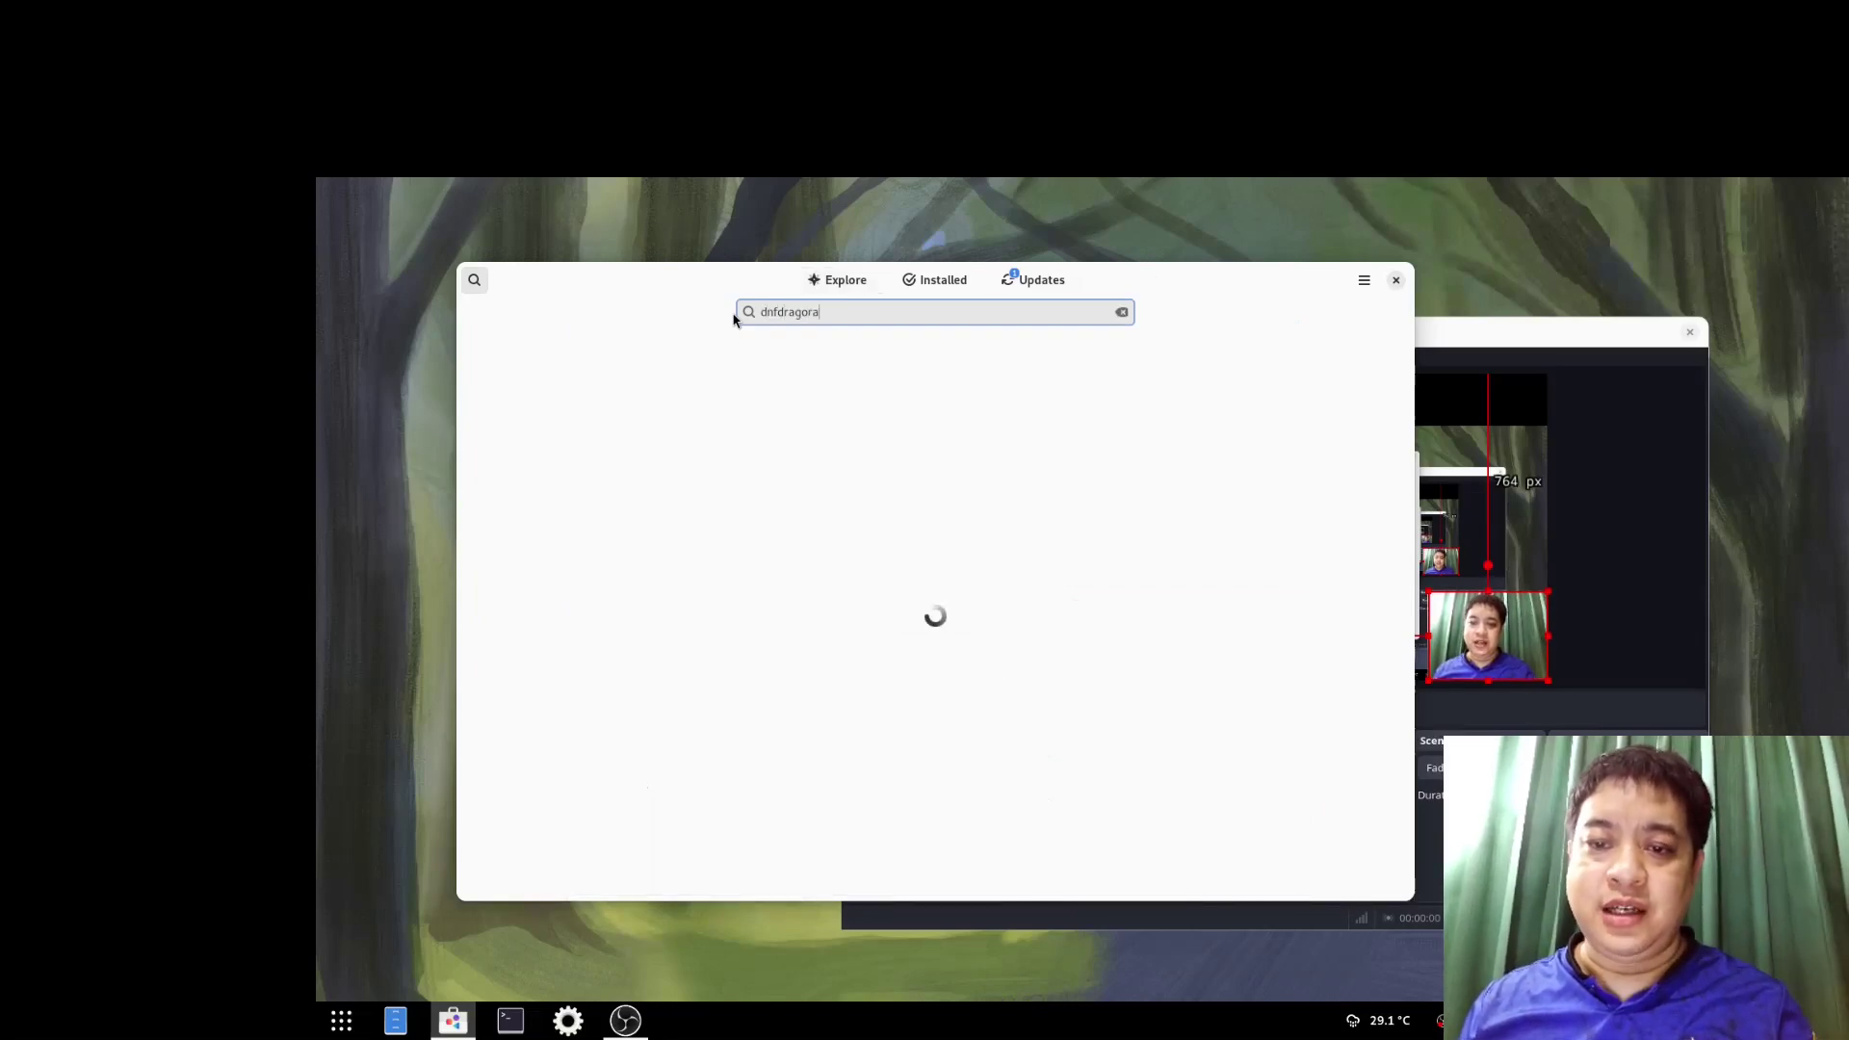
key("Return")
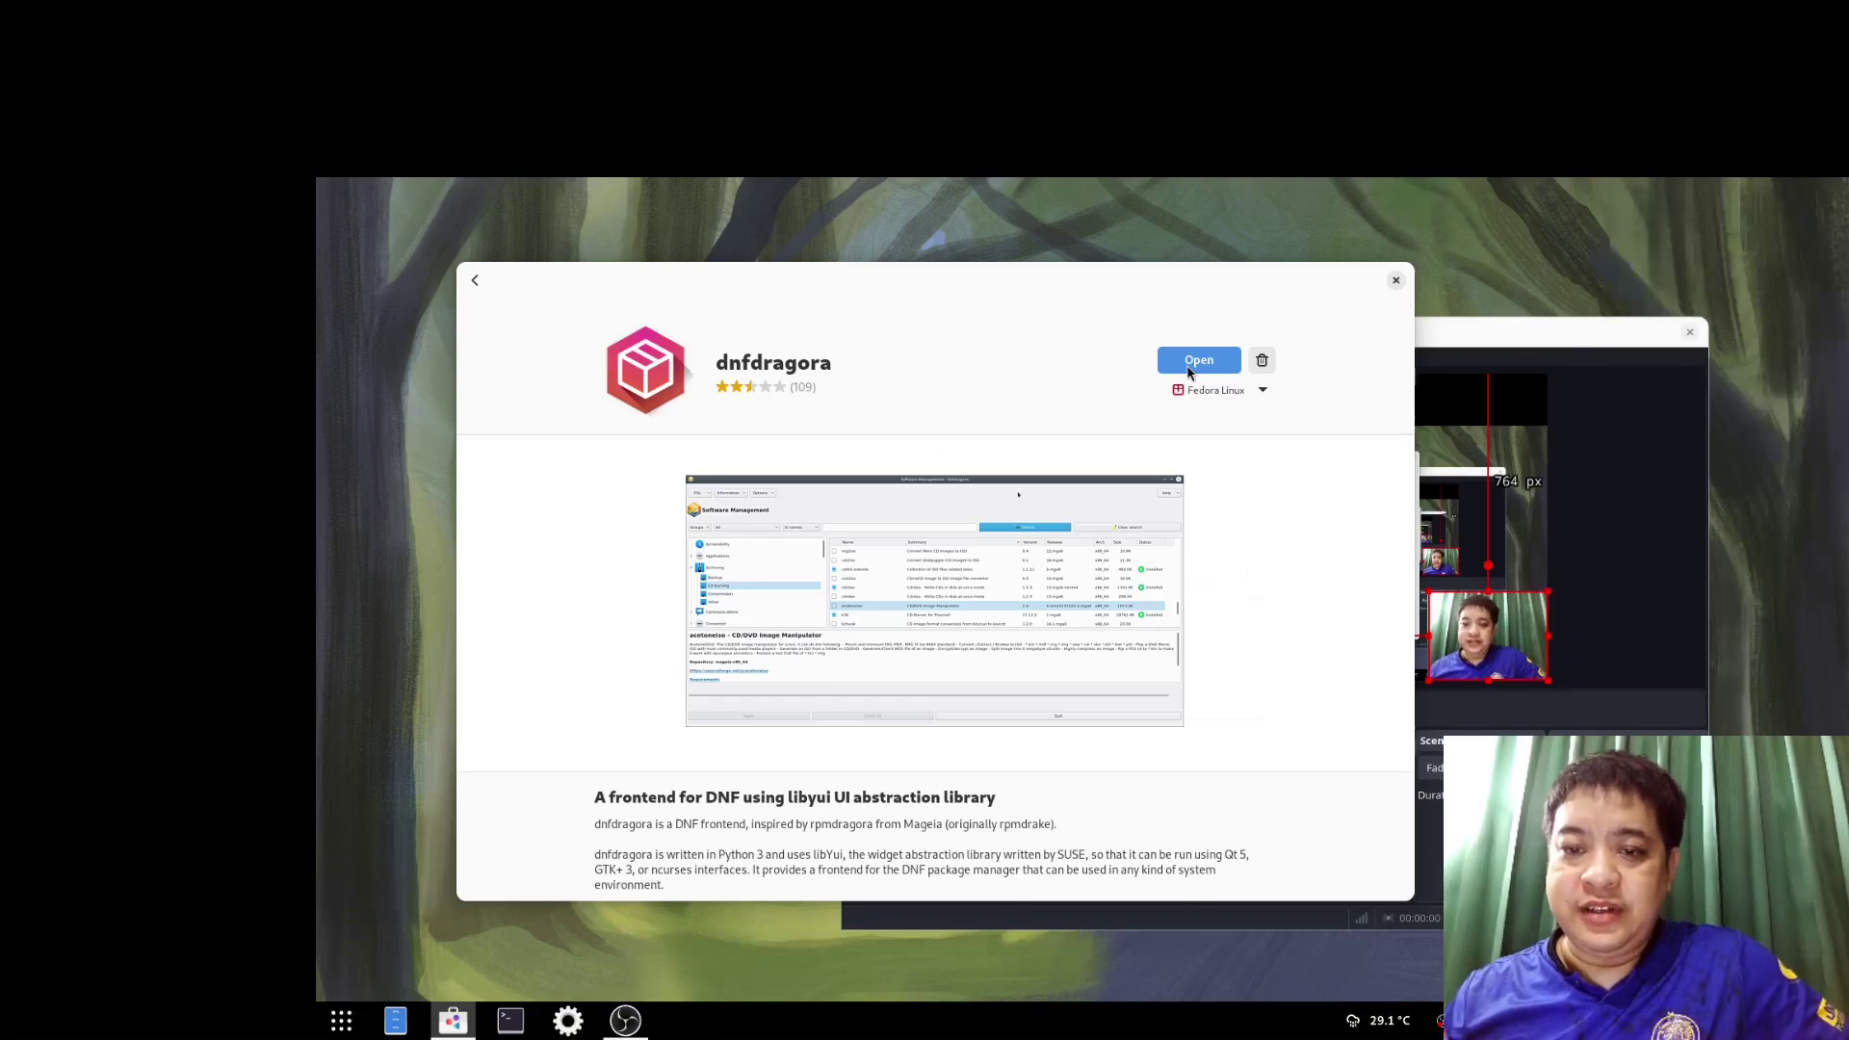
left_click(1189, 373)
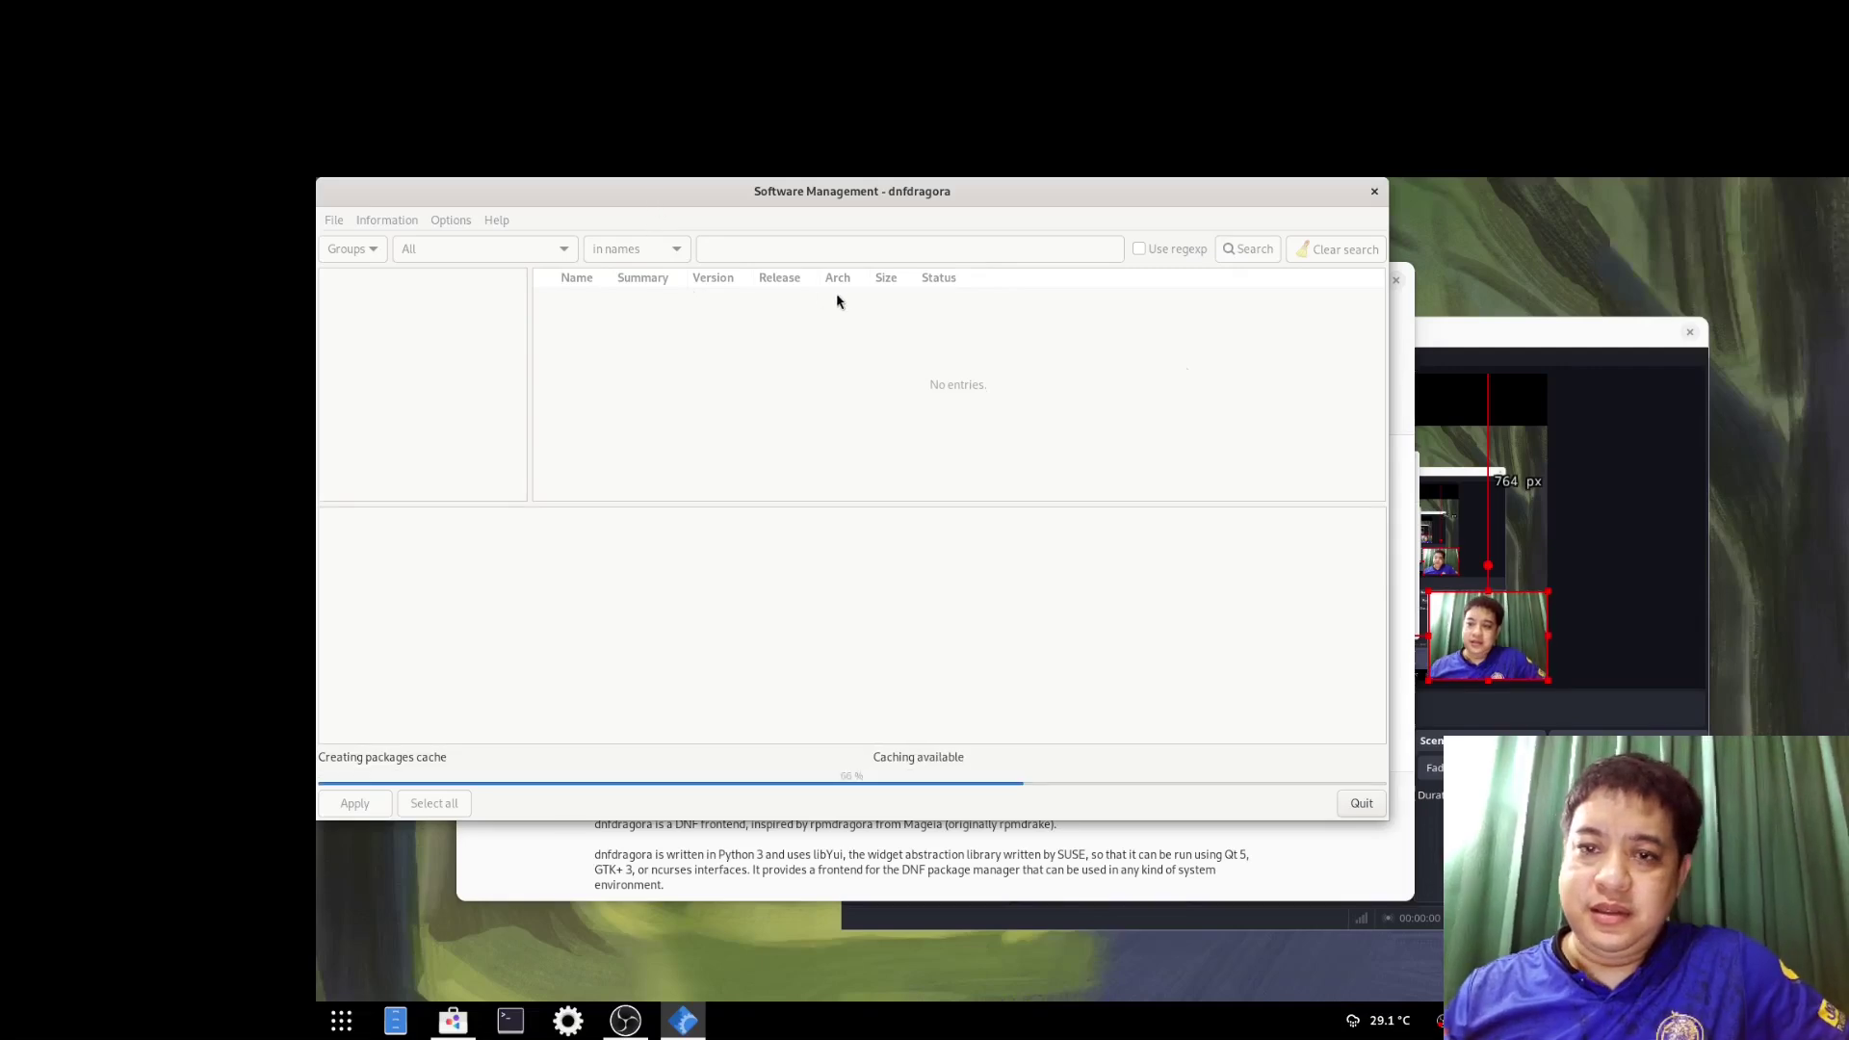
Centre the dnfdragora window and open its File menu for Repositories
left_click_drag(658, 200, 903, 284)
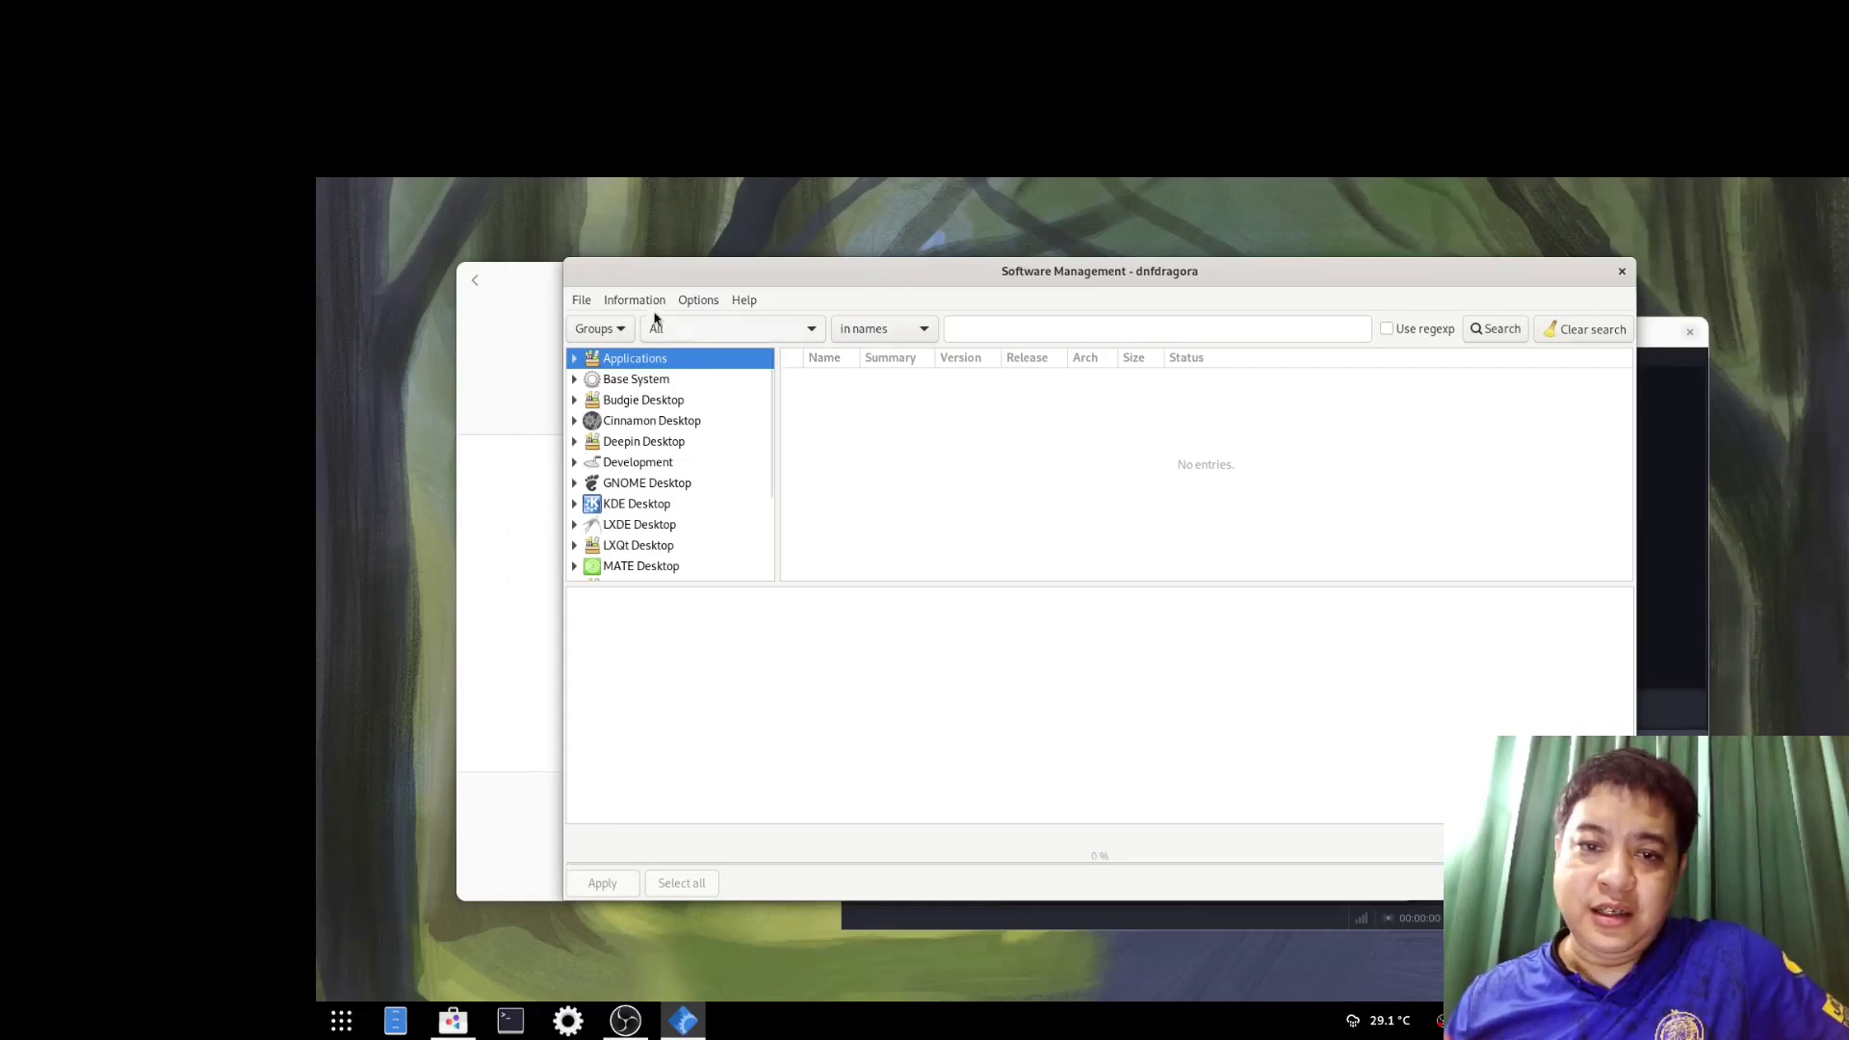
left_click(585, 303)
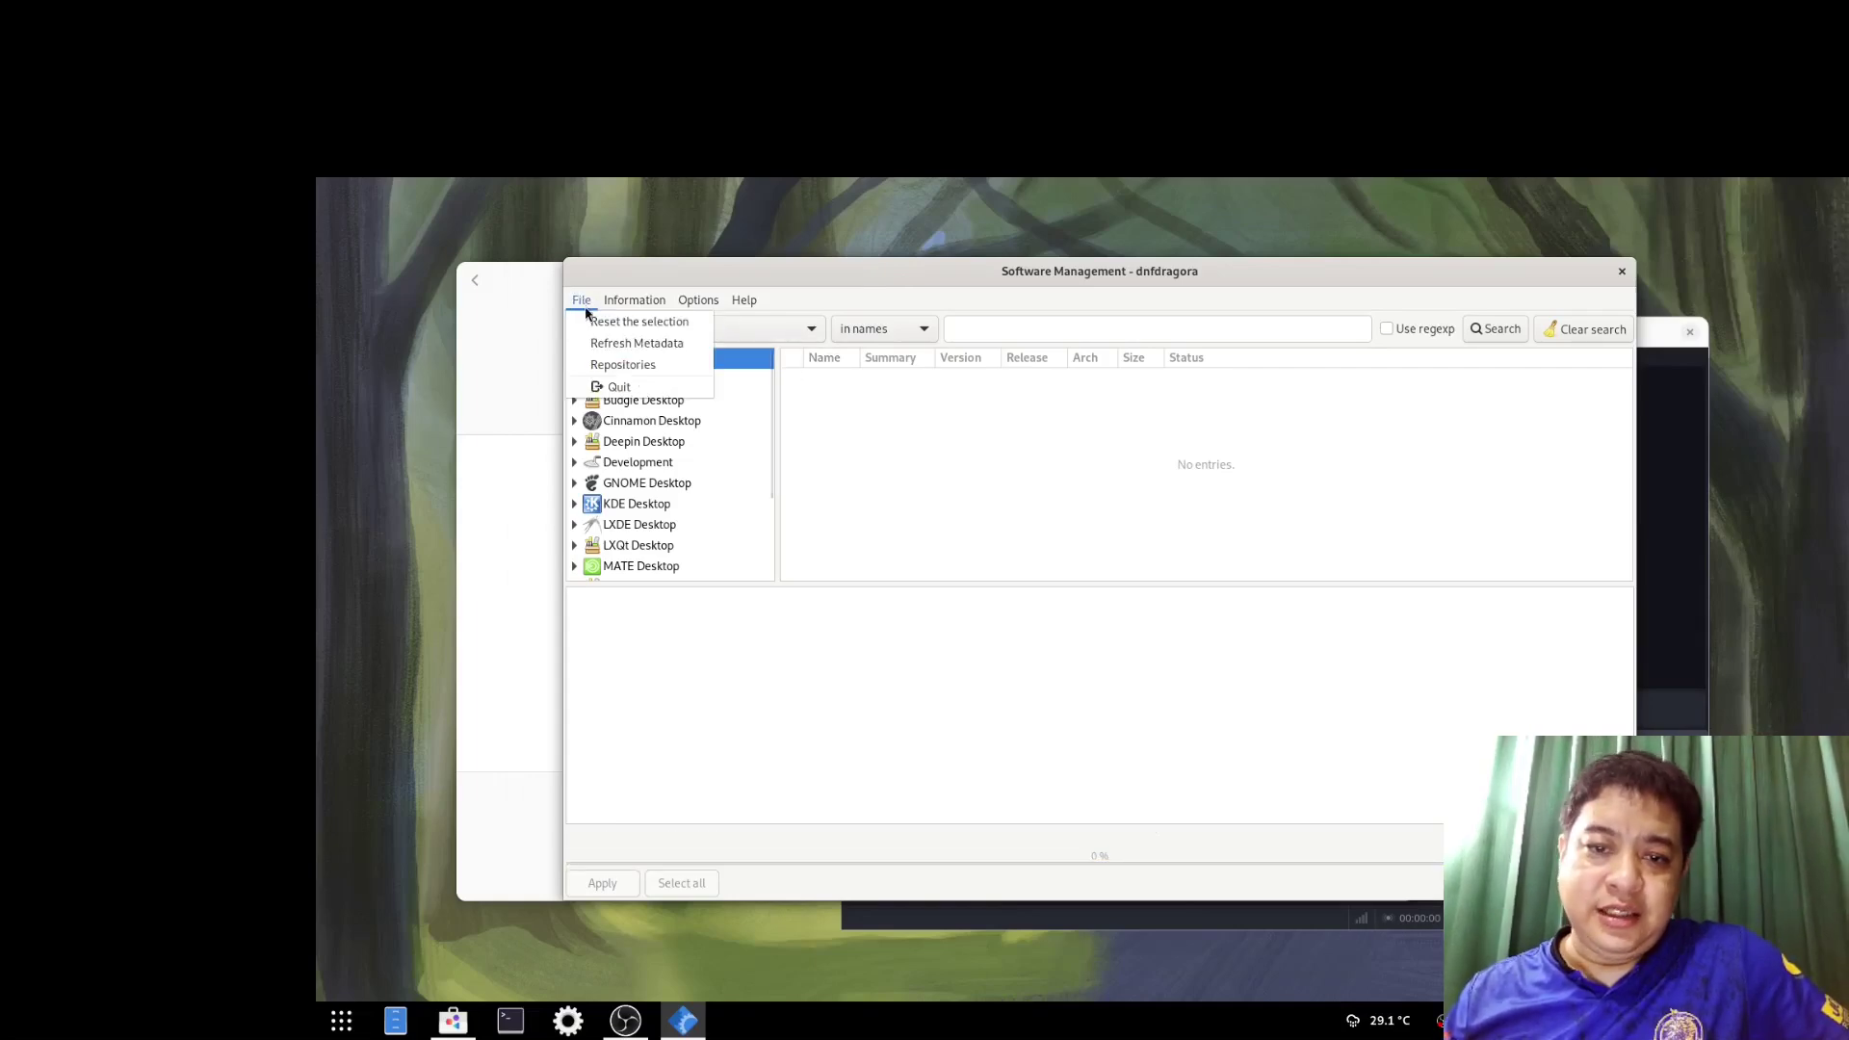
Check that rpmfusion-nonfree-nvidia-driver is enabled in Repository Management and apply
left_click(598, 367)
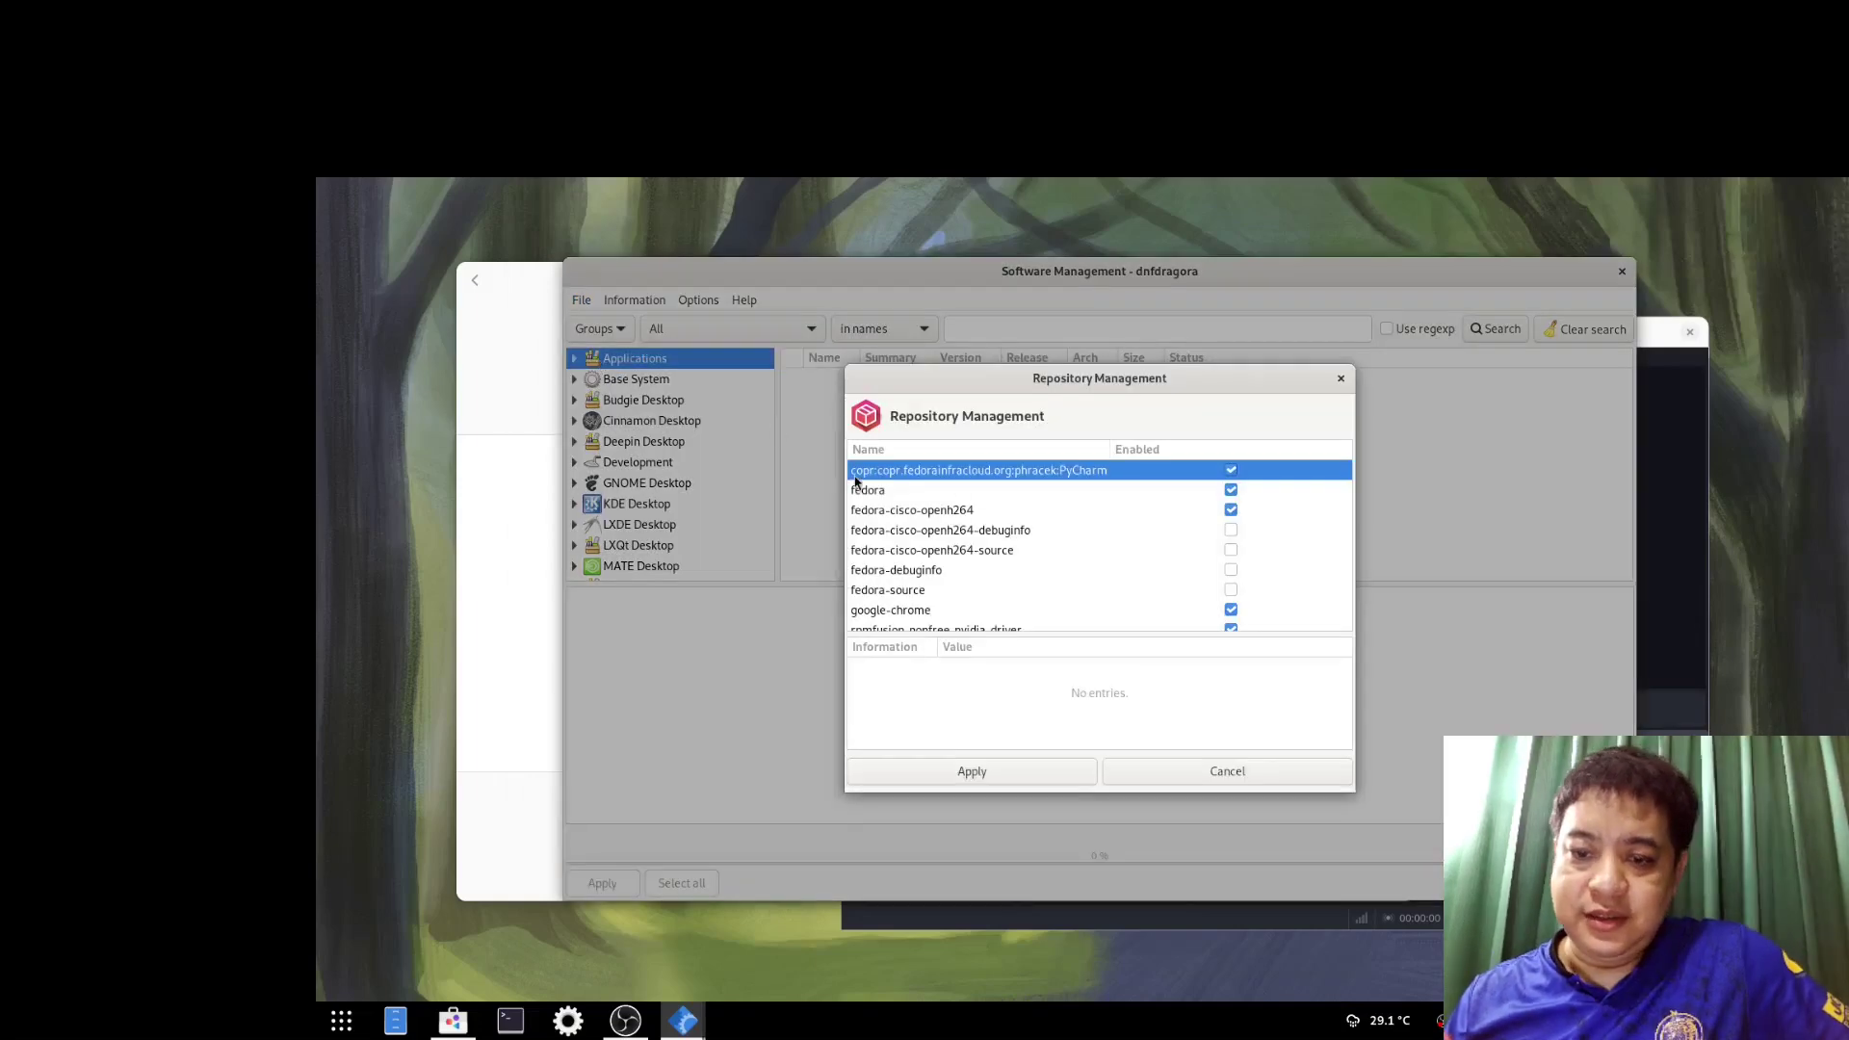
scroll(944, 544, "down", 3)
scroll(945, 544, "down", 1)
scroll(940, 535, "up", 1)
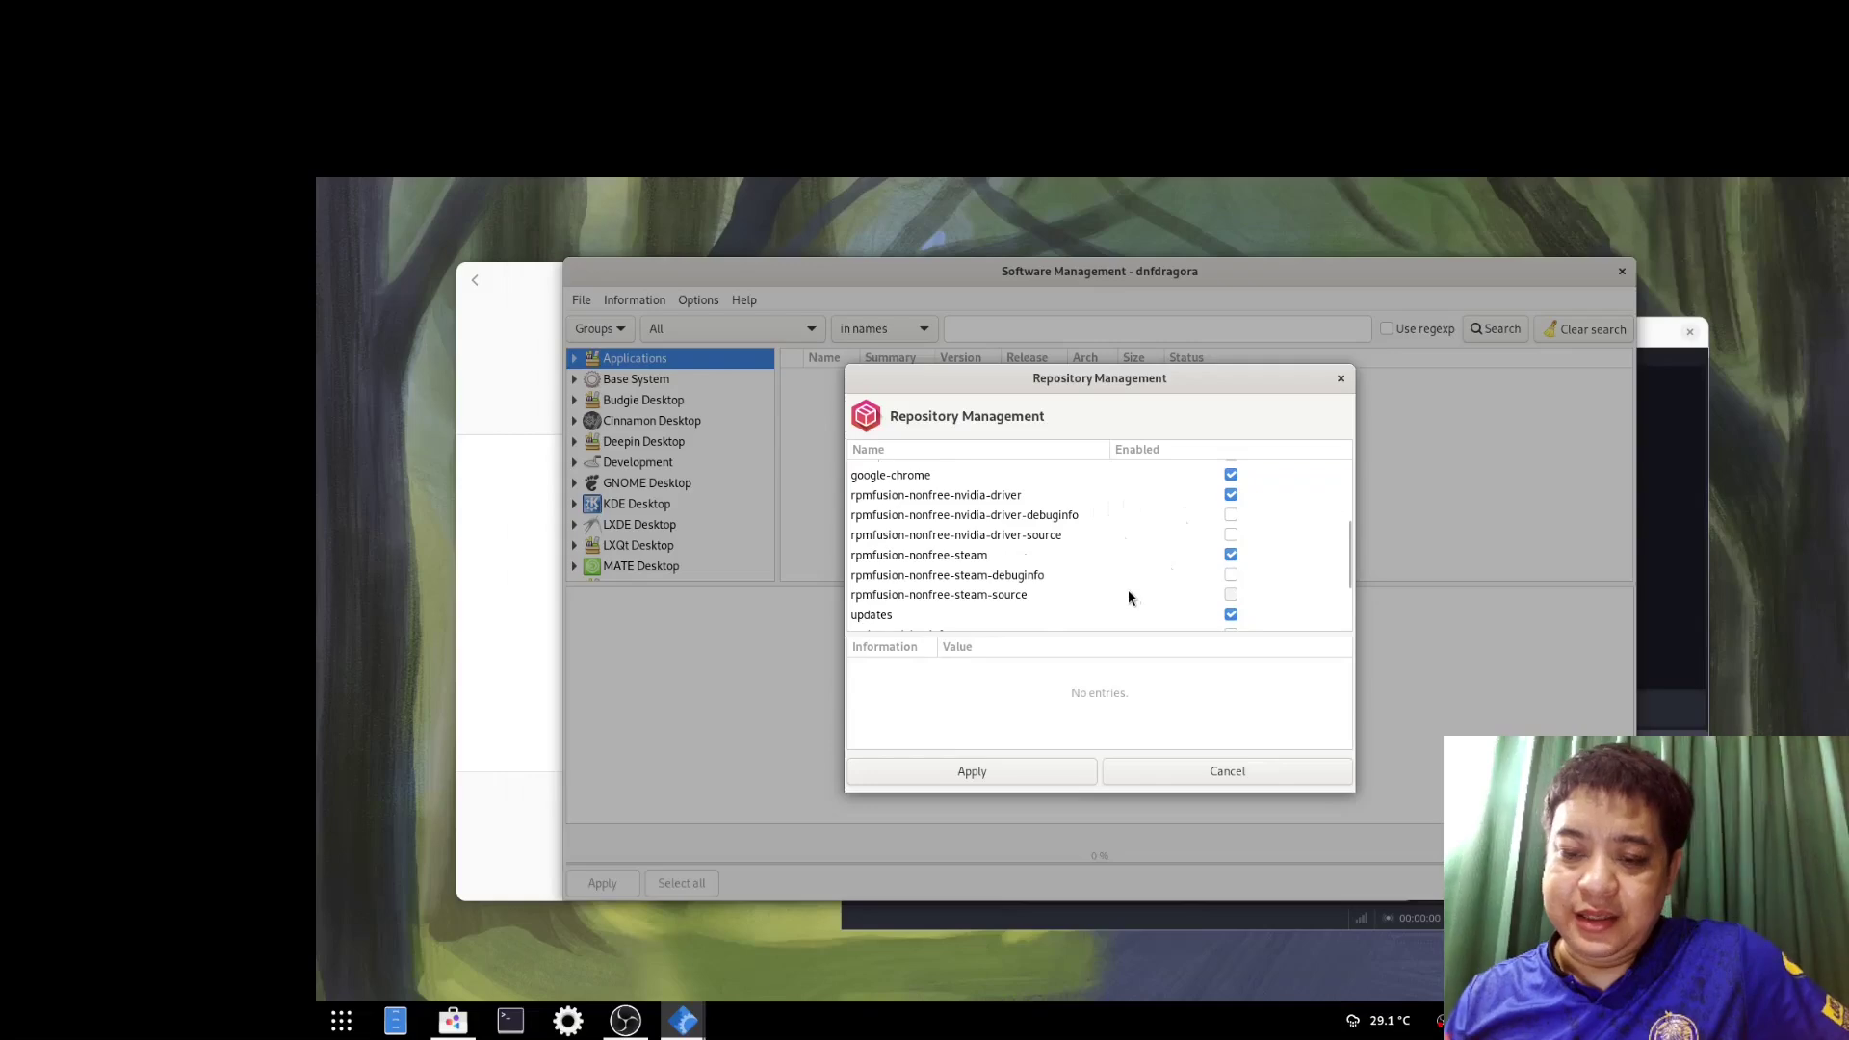
left_click(971, 772)
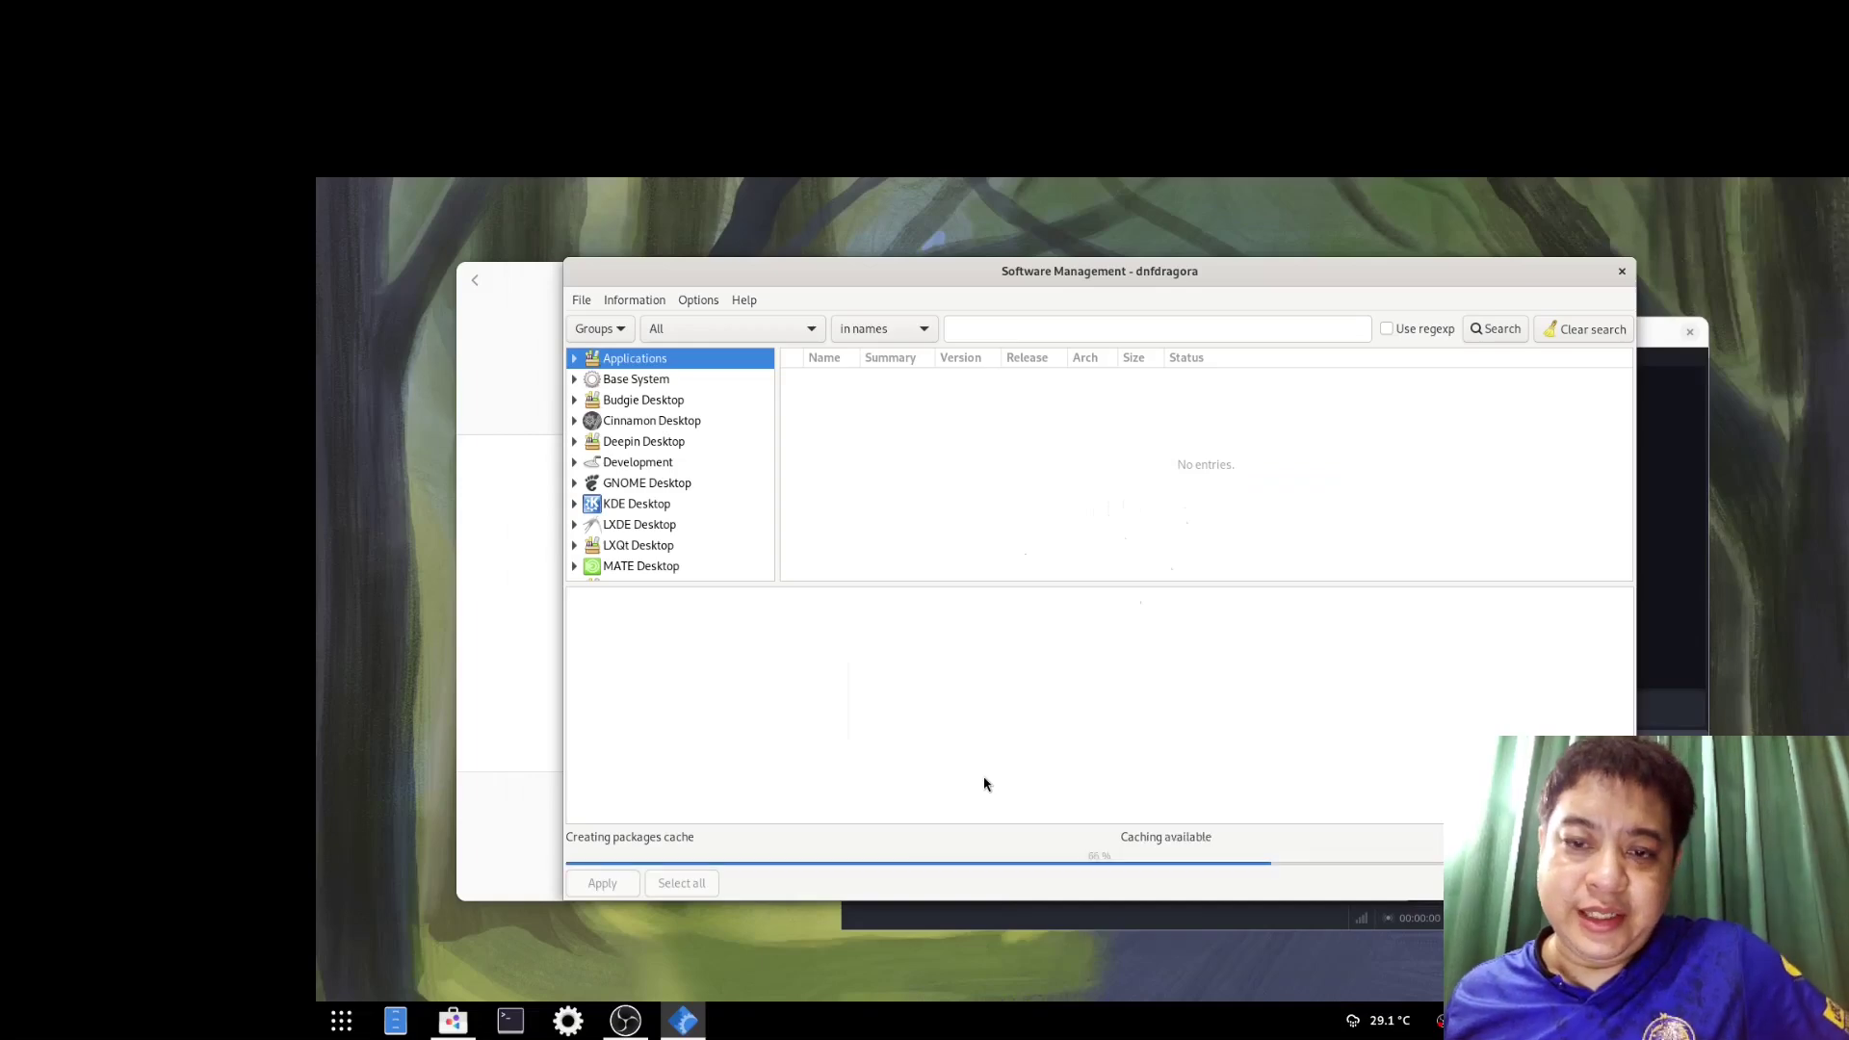
Search dnfdragora's package list for 'nvidia'
left_click(1074, 324)
type("n")
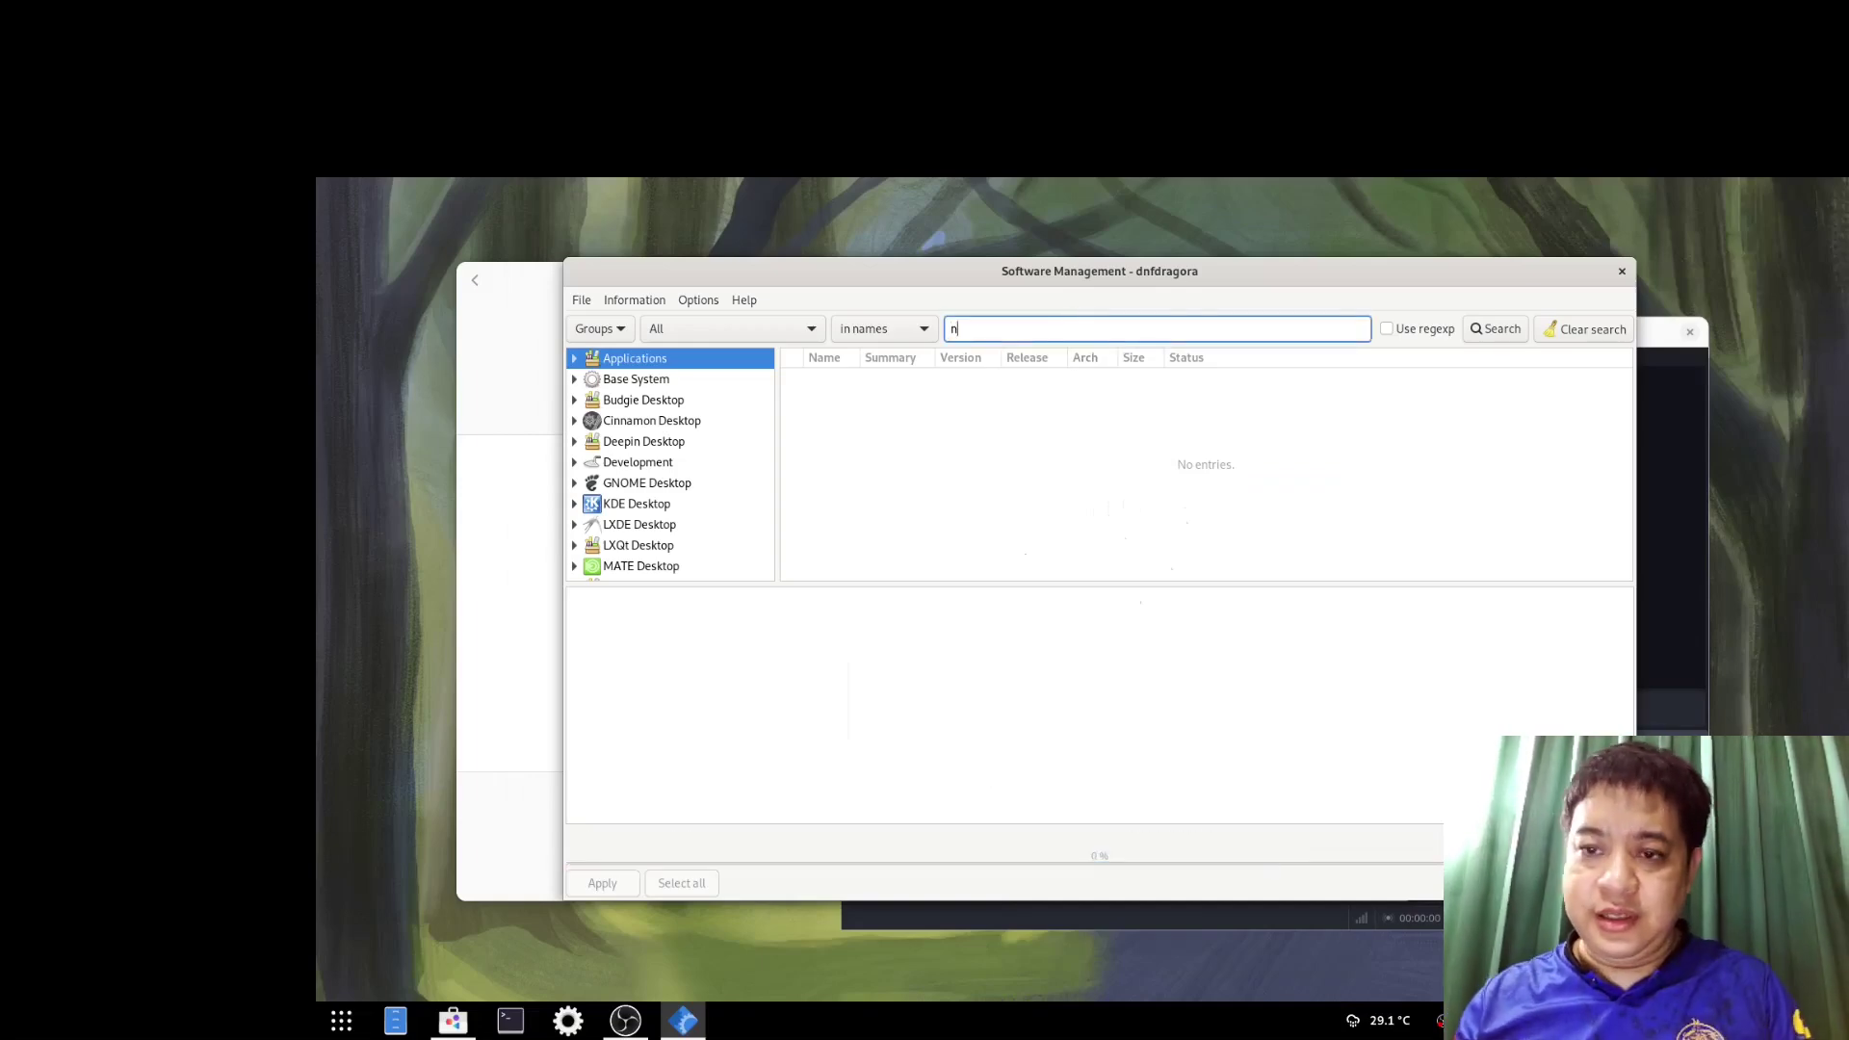
type("vias")
key("BackSpace")
type("di")
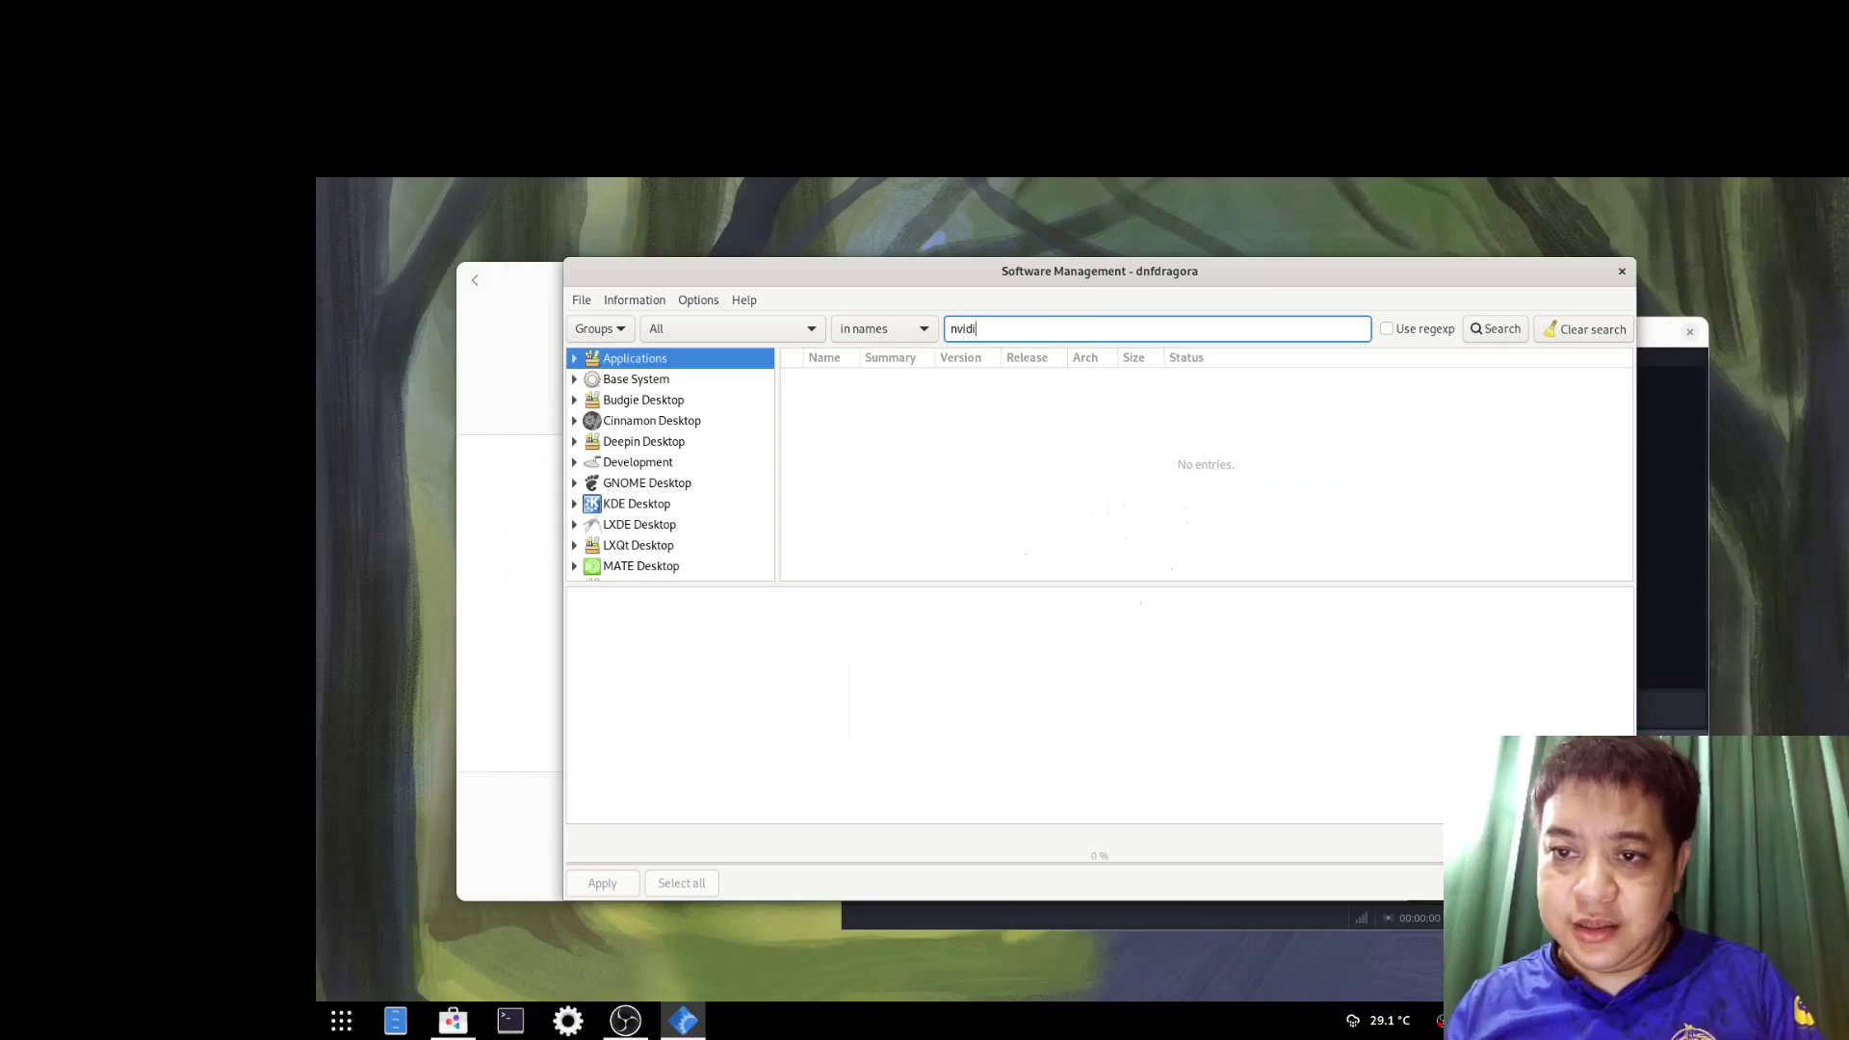
type("a")
key("Return")
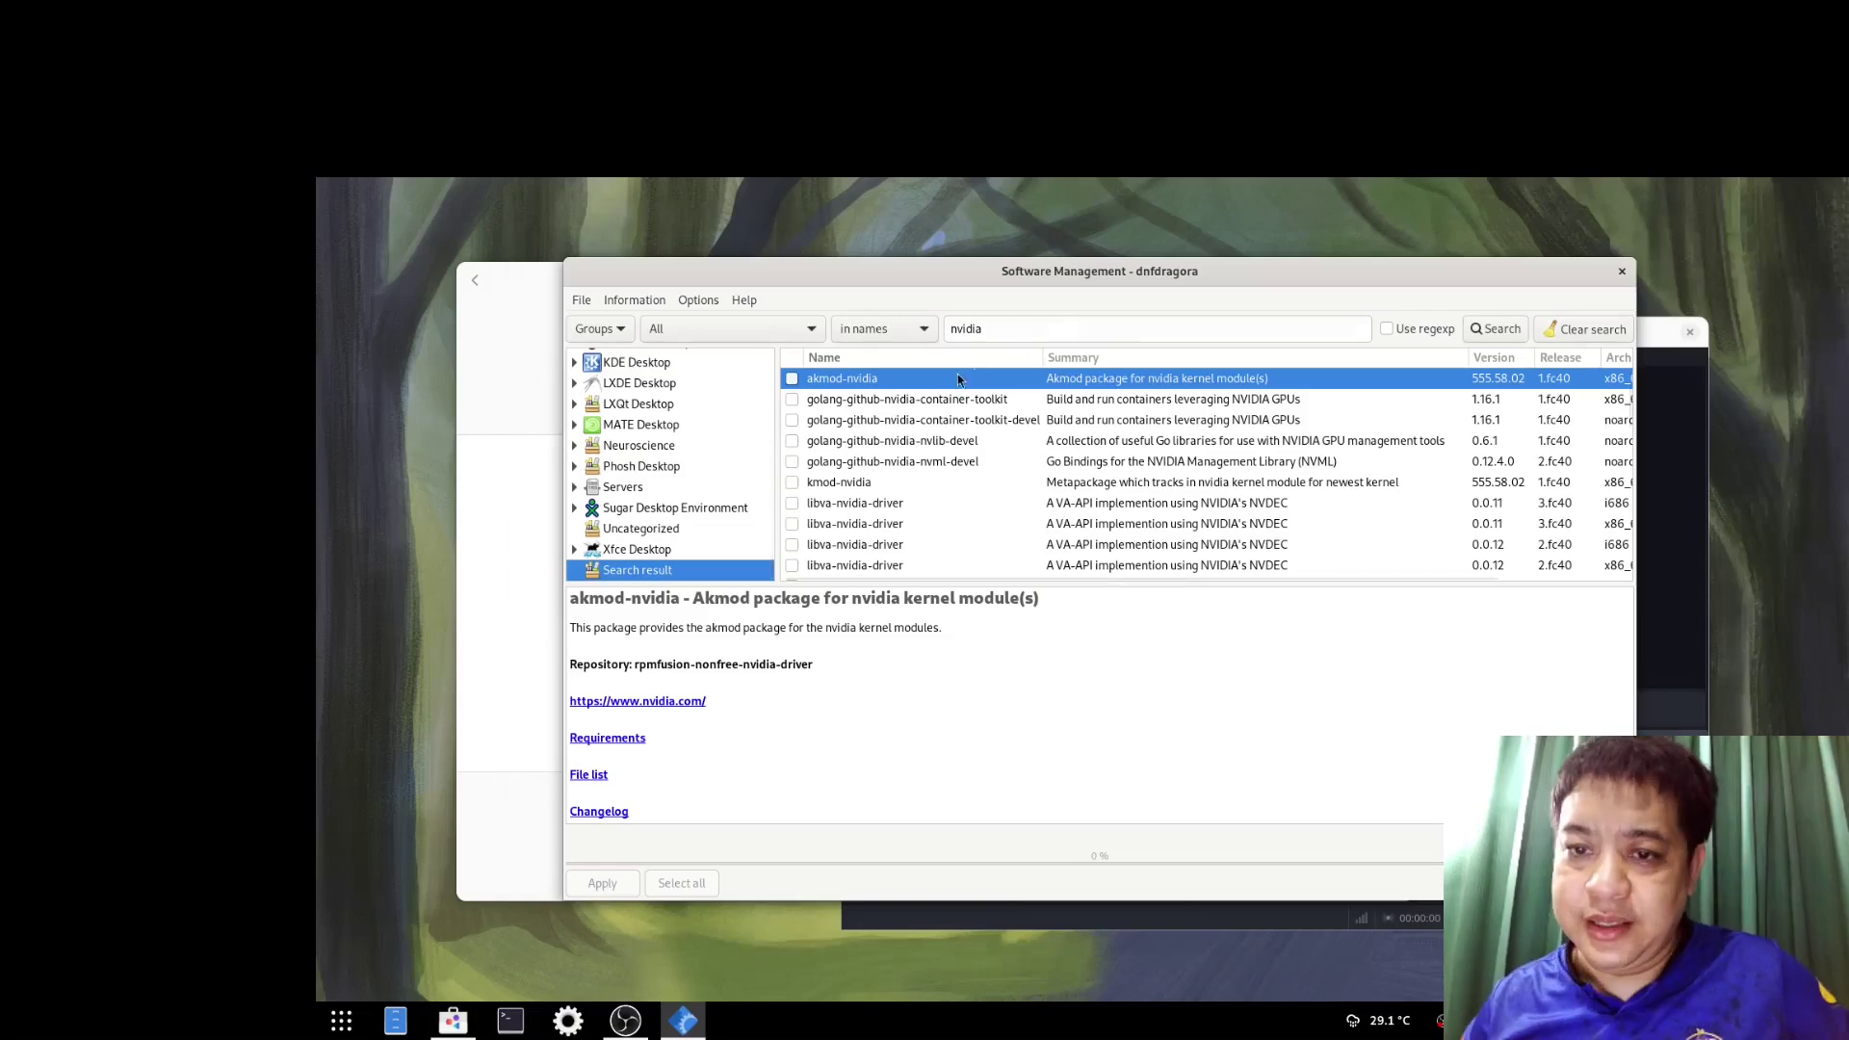
Mark akmod-nvidia, xorg-x11-drv-nvidia and xorg-x11-drv-nvidia-cuda, then apply
left_click(790, 379)
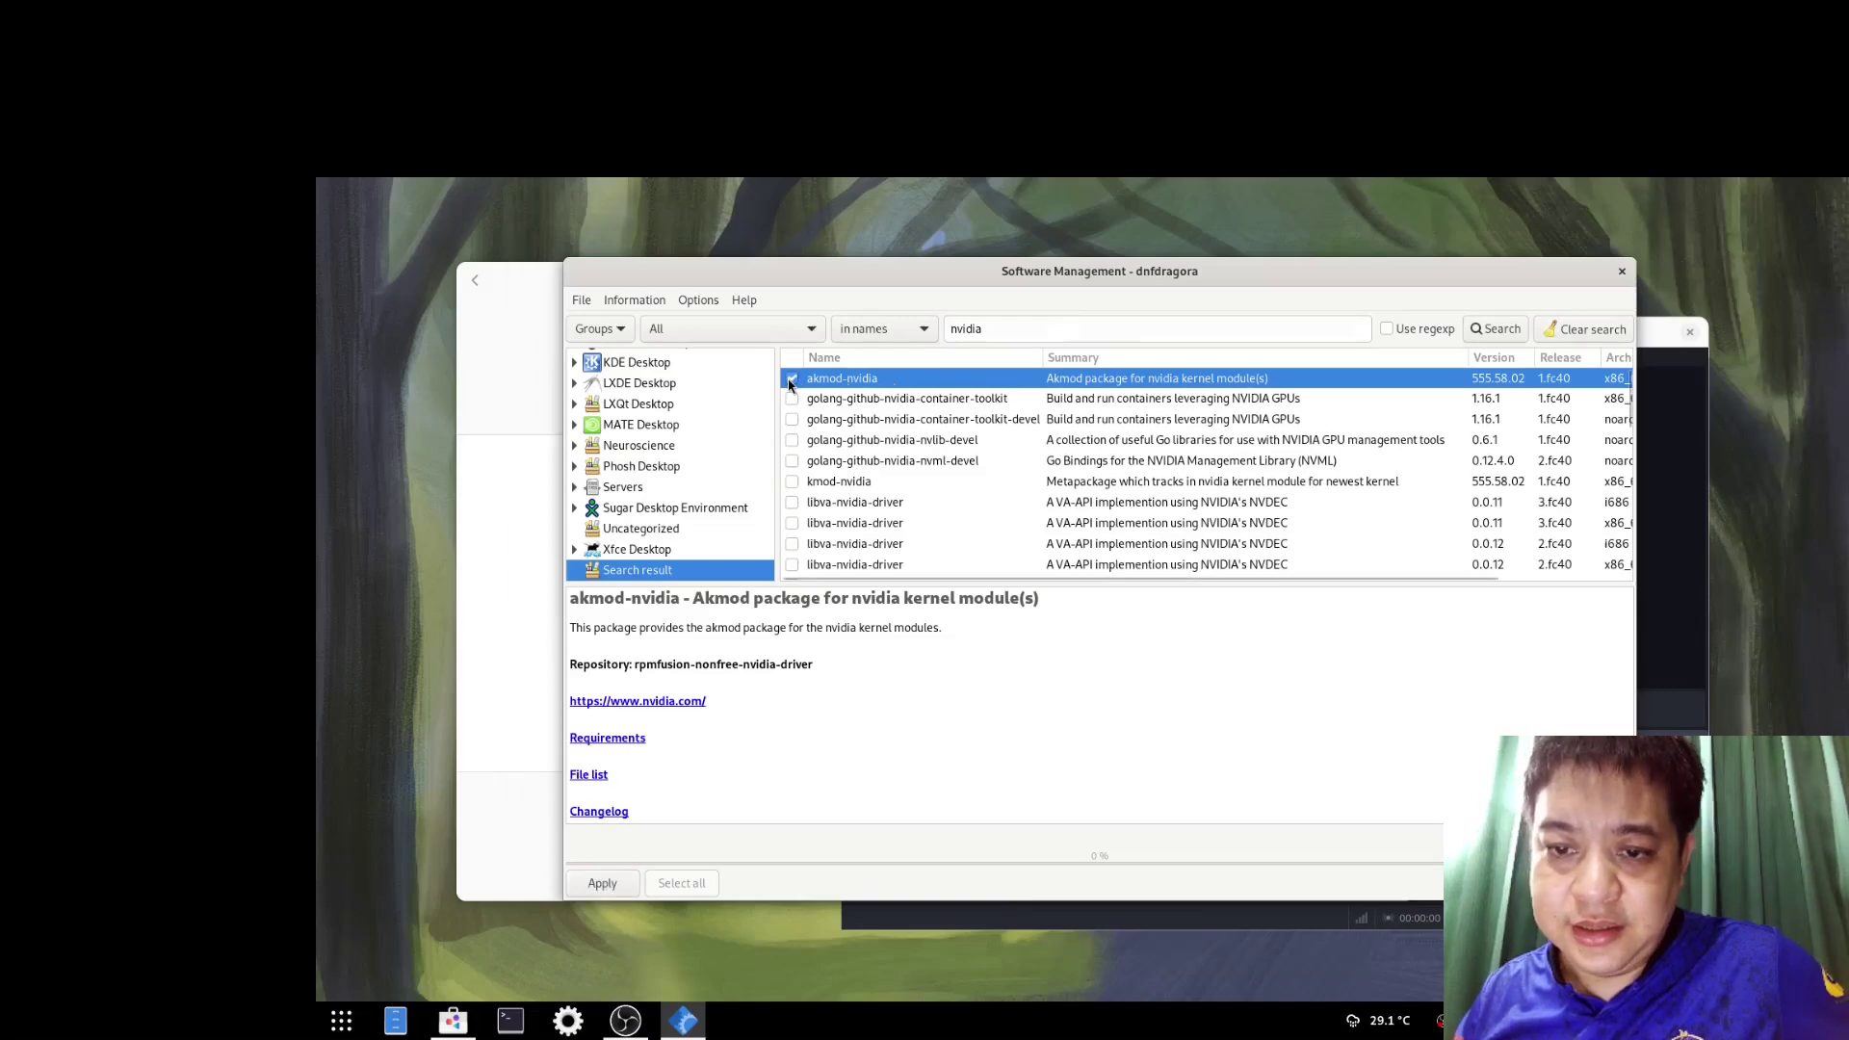
scroll(821, 516, "down", 5)
scroll(821, 516, "down", 3)
scroll(820, 512, "down", 3)
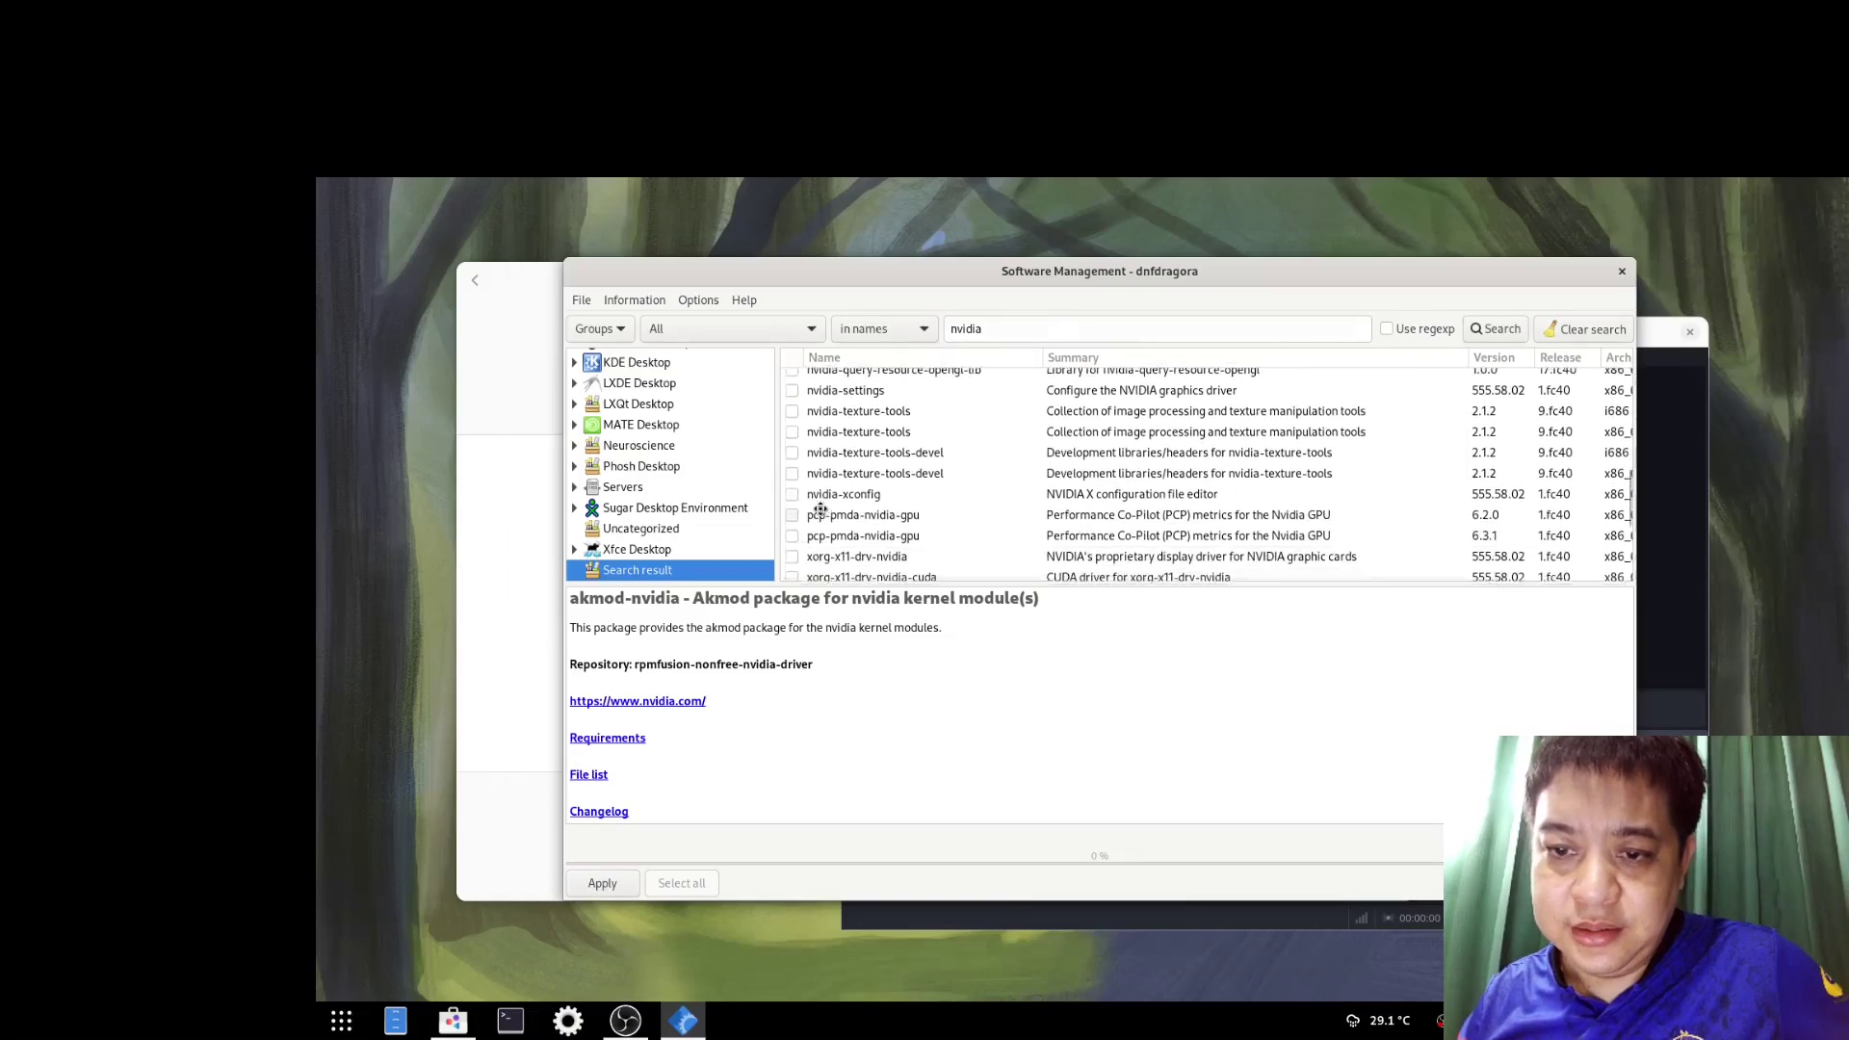
scroll(820, 505, "down", 3)
scroll(821, 508, "down", 1)
scroll(820, 509, "down", 1)
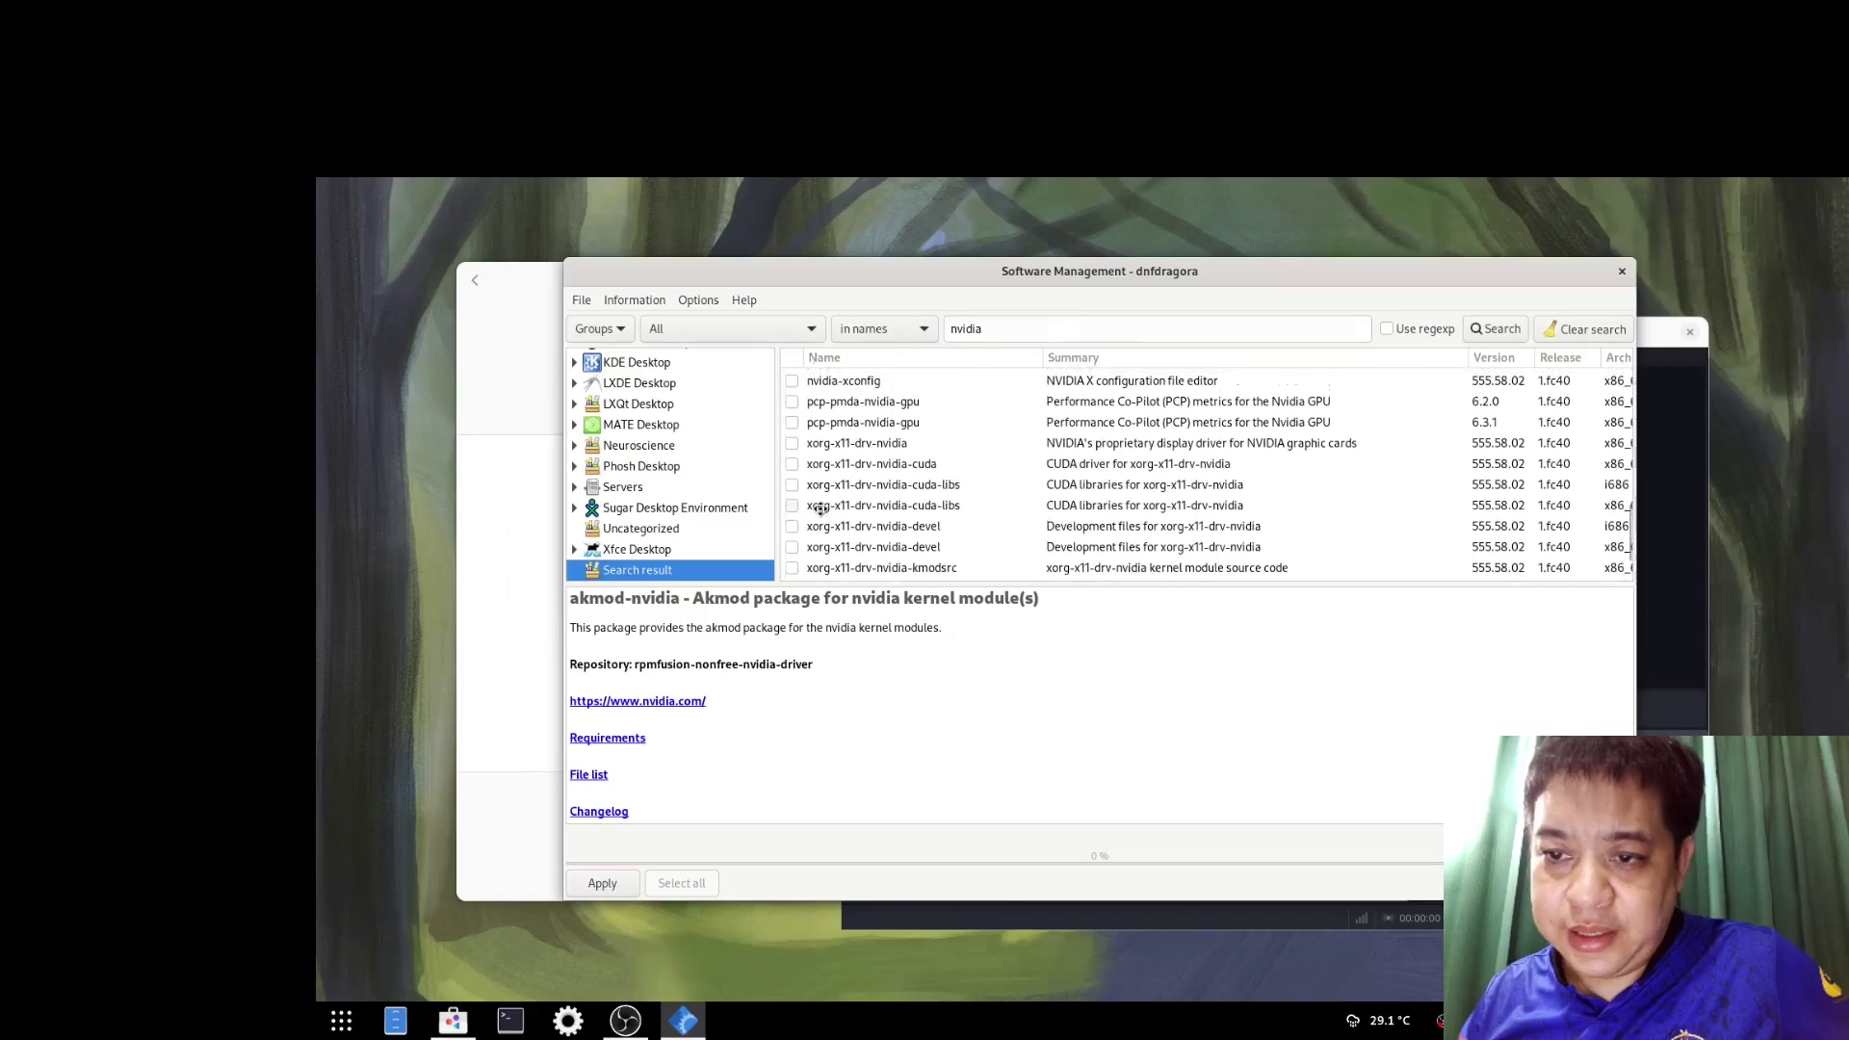
scroll(821, 508, "up", 1)
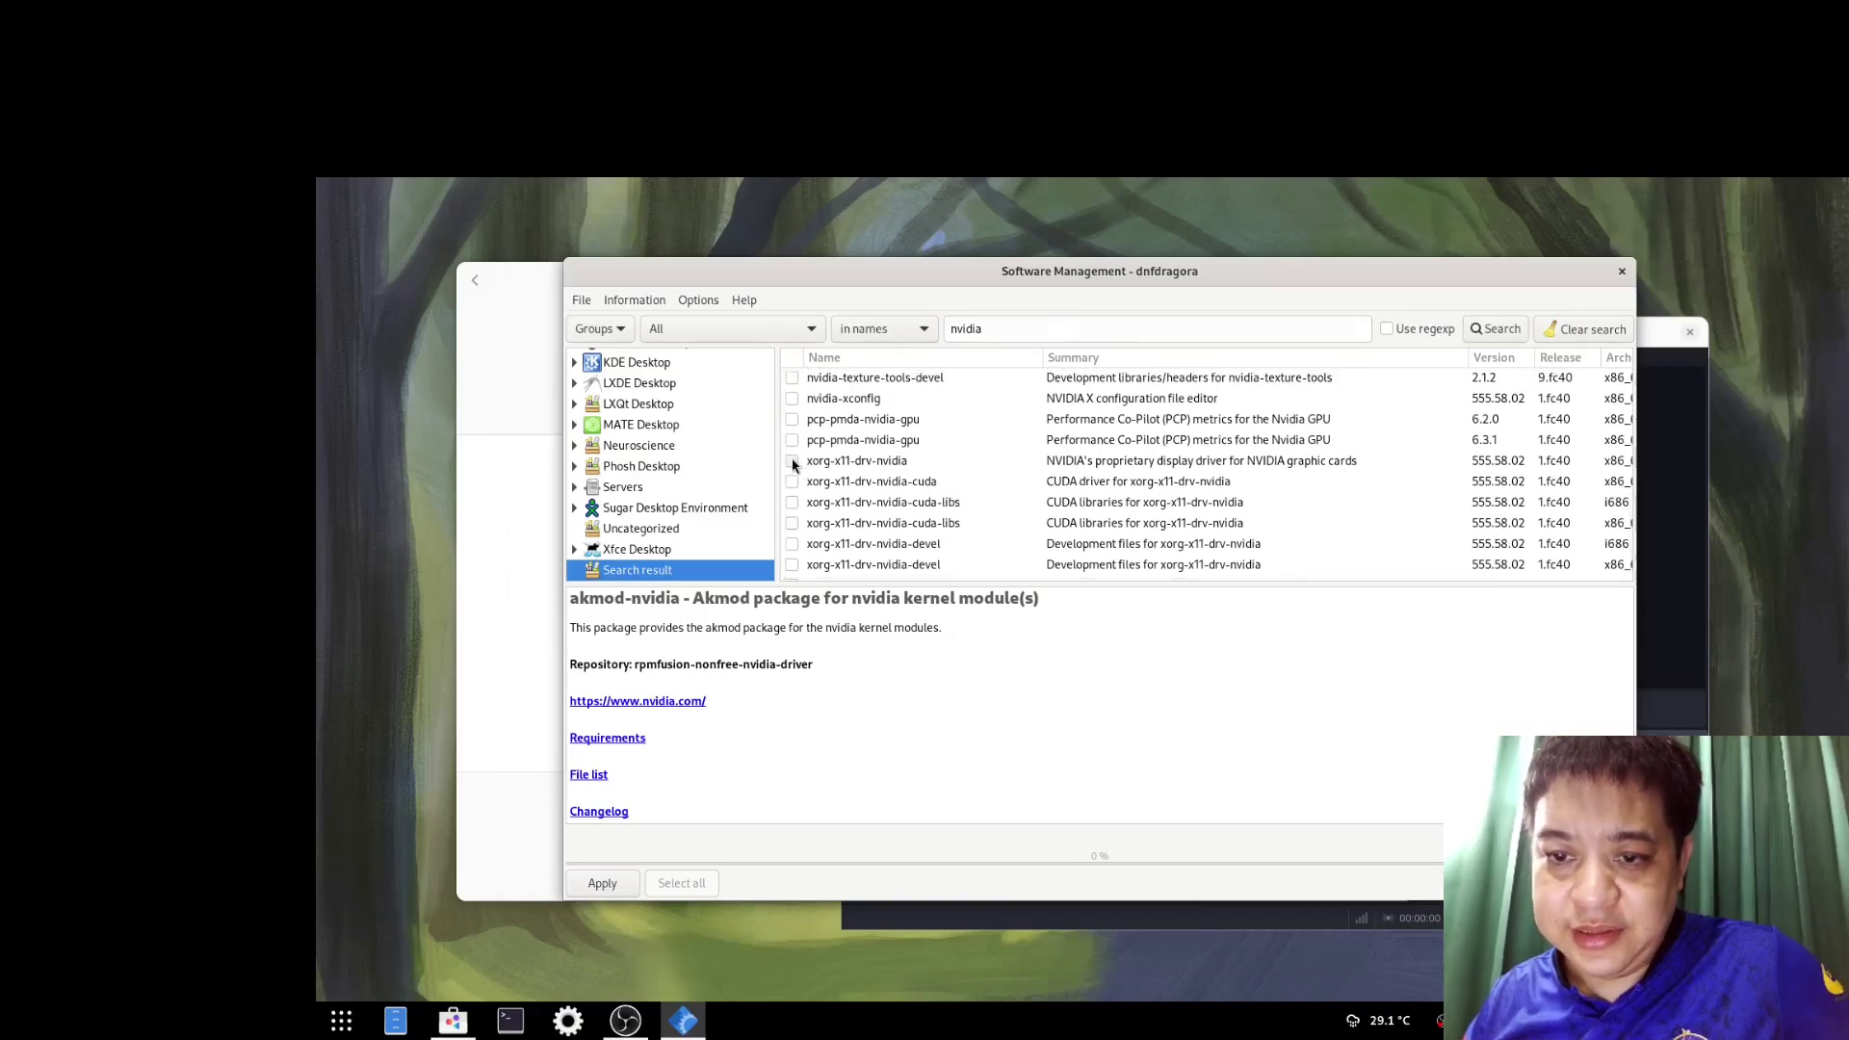
left_click(792, 461)
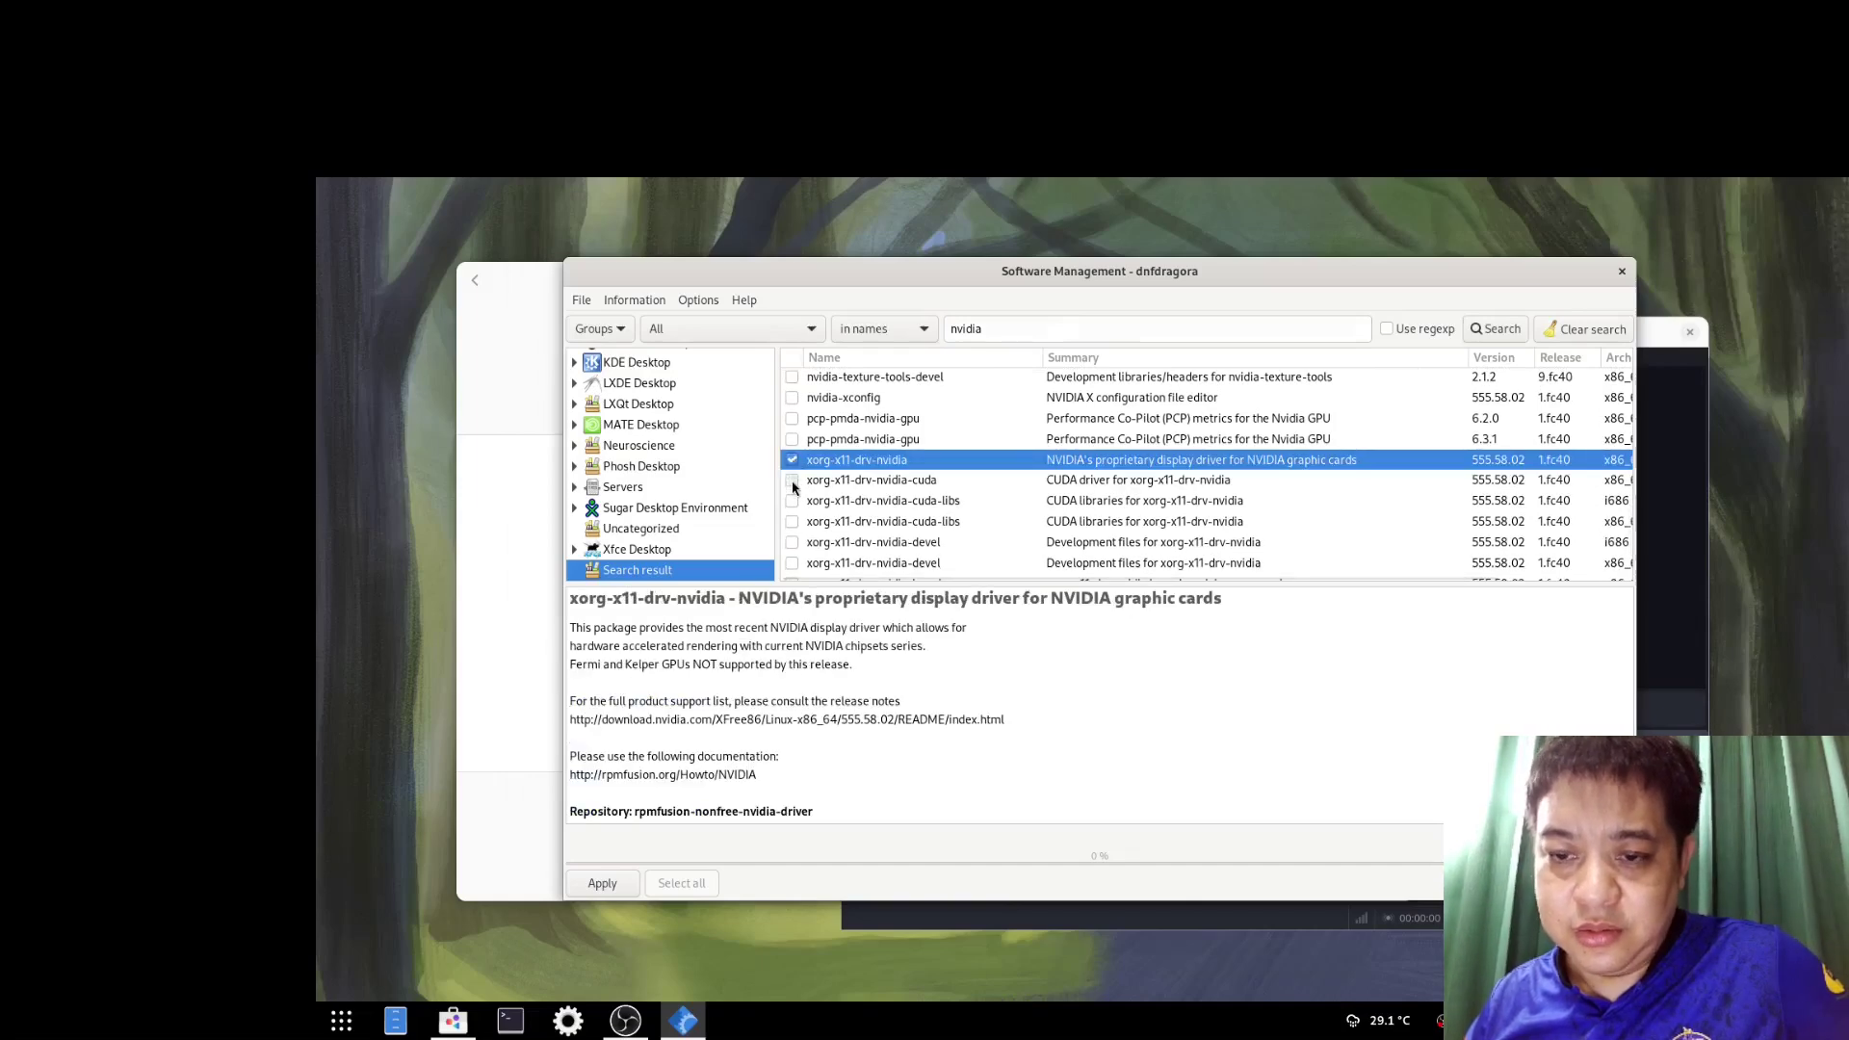
left_click(792, 482)
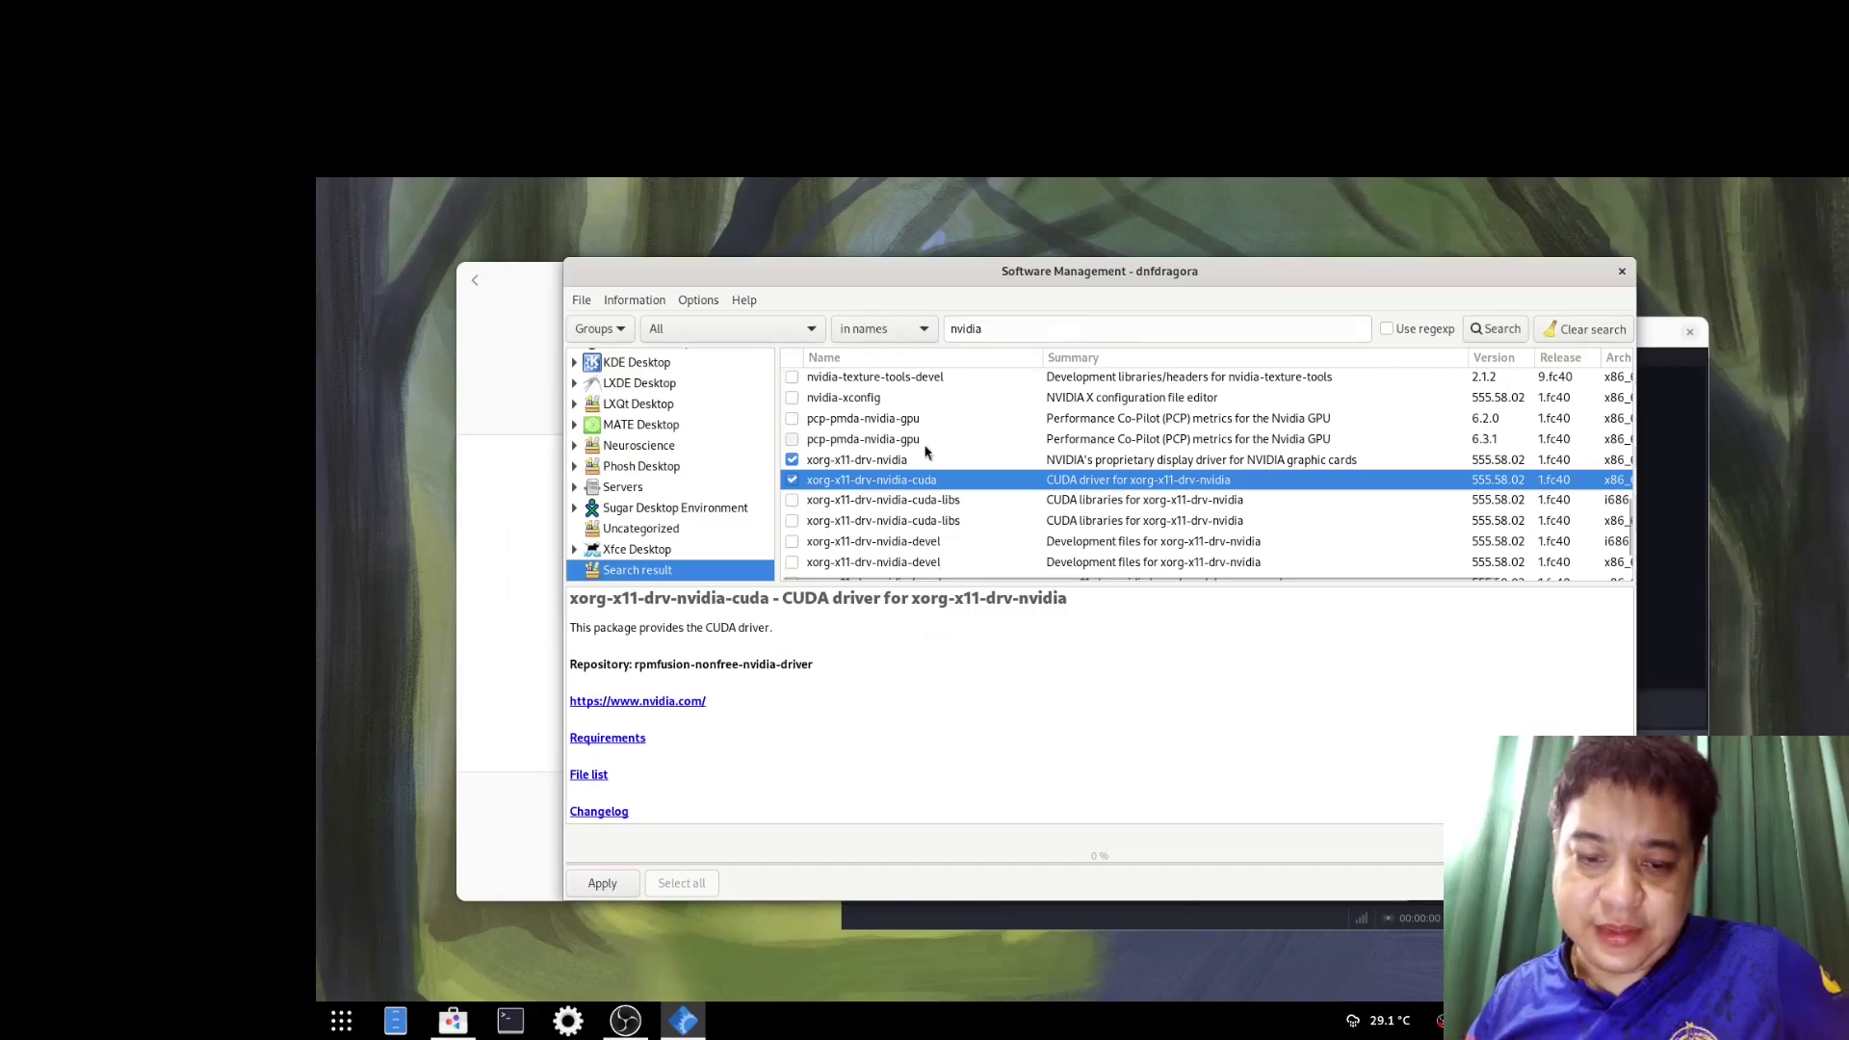
left_click(601, 883)
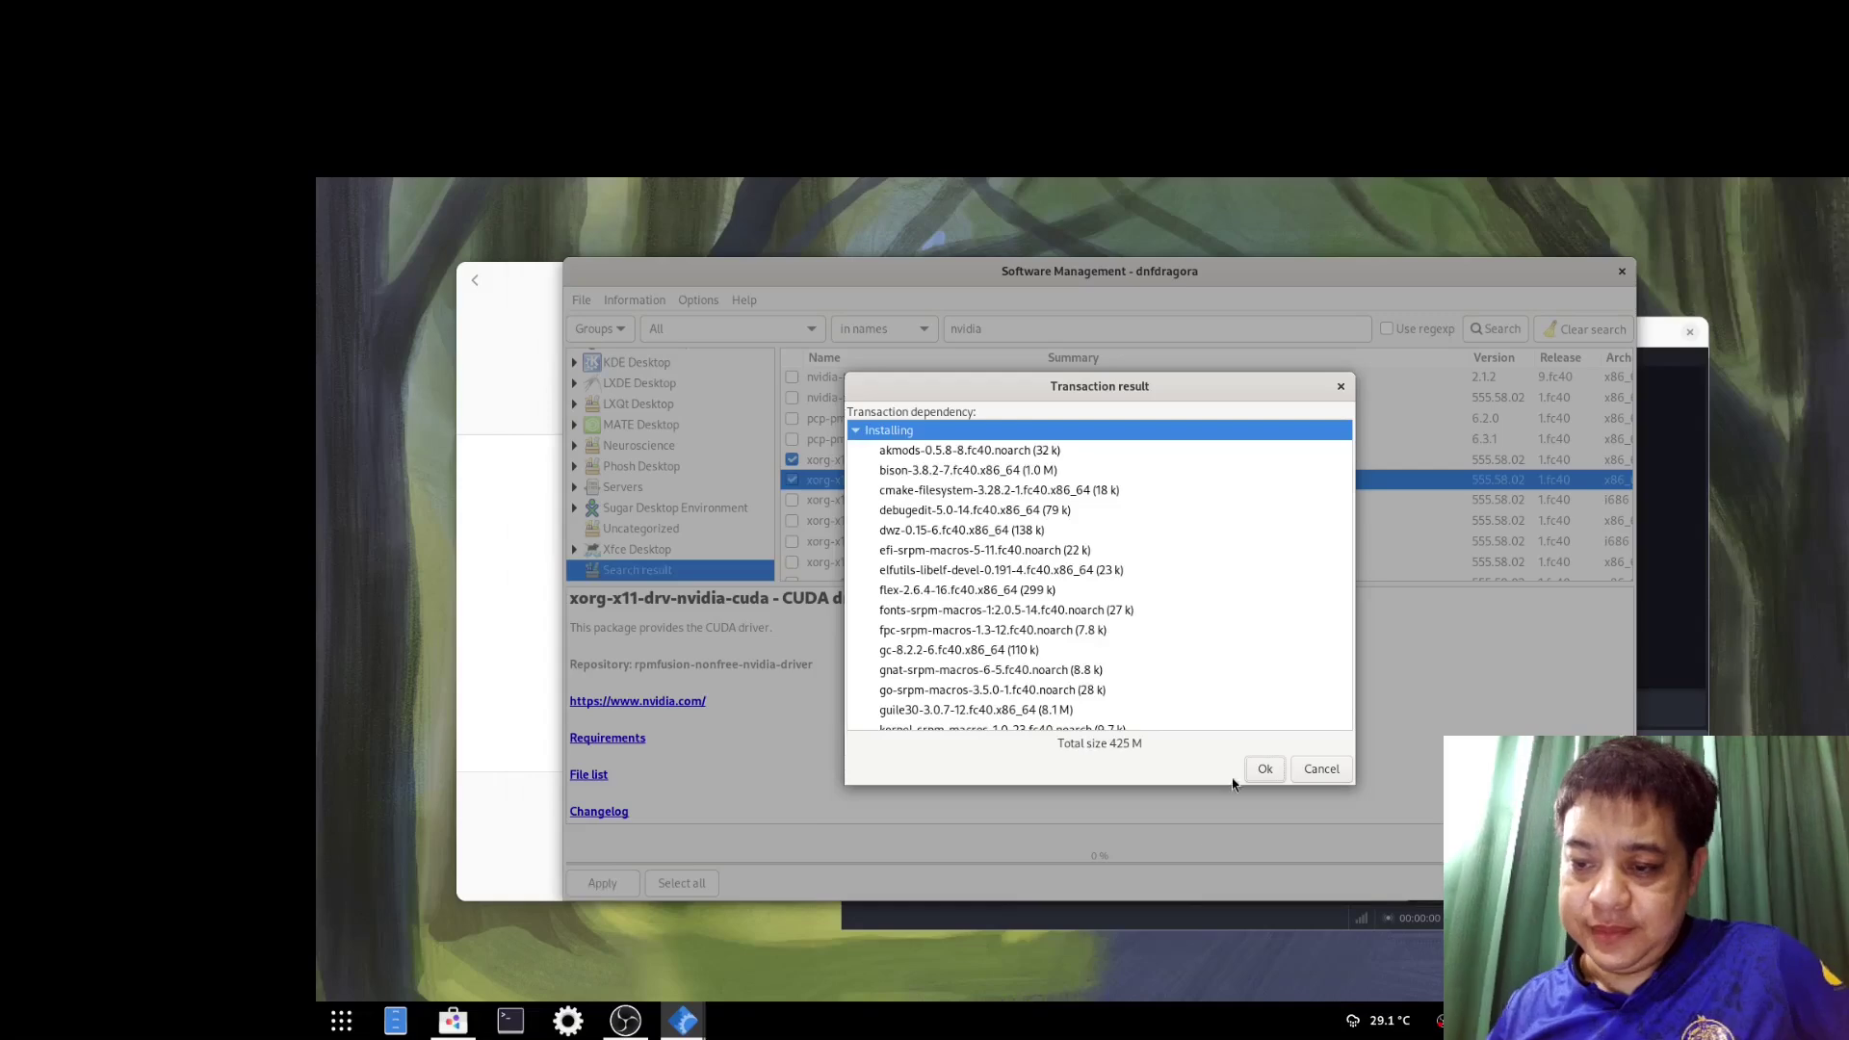
scroll(1243, 648, "down", 5)
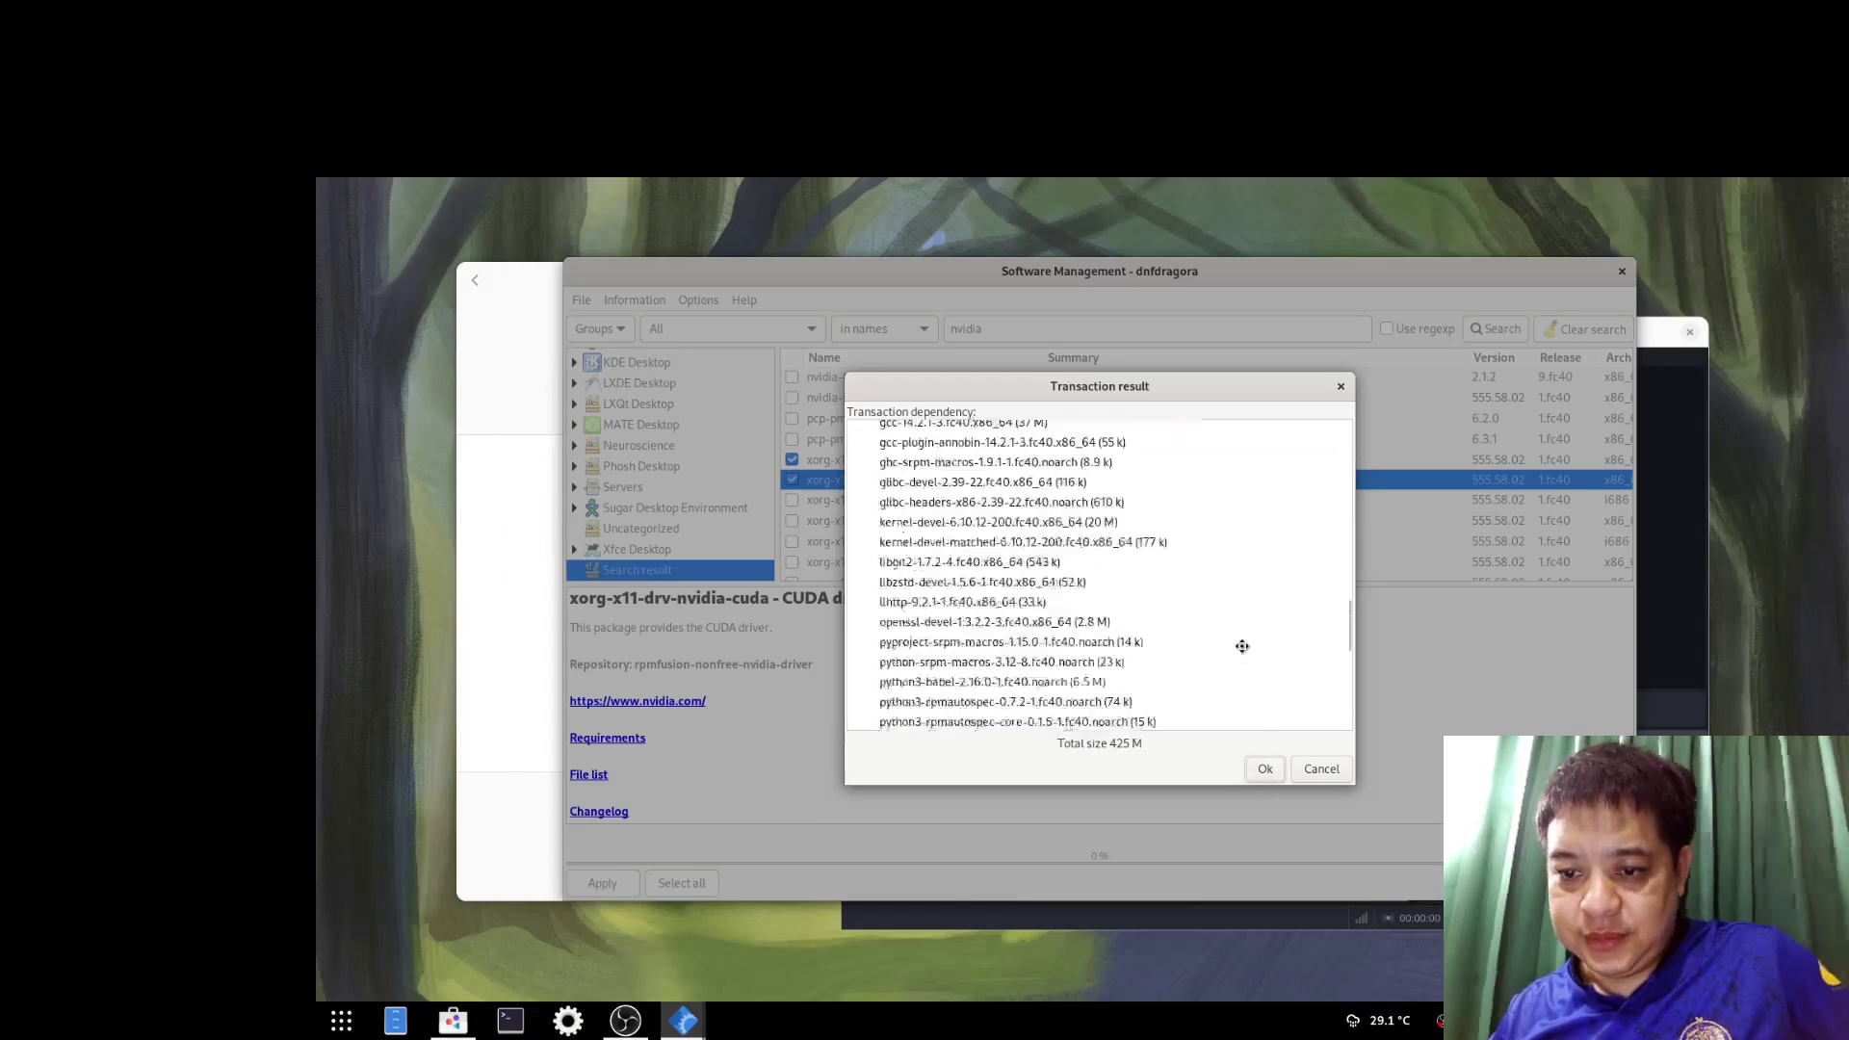
scroll(1243, 649, "down", 5)
scroll(1243, 645, "down", 3)
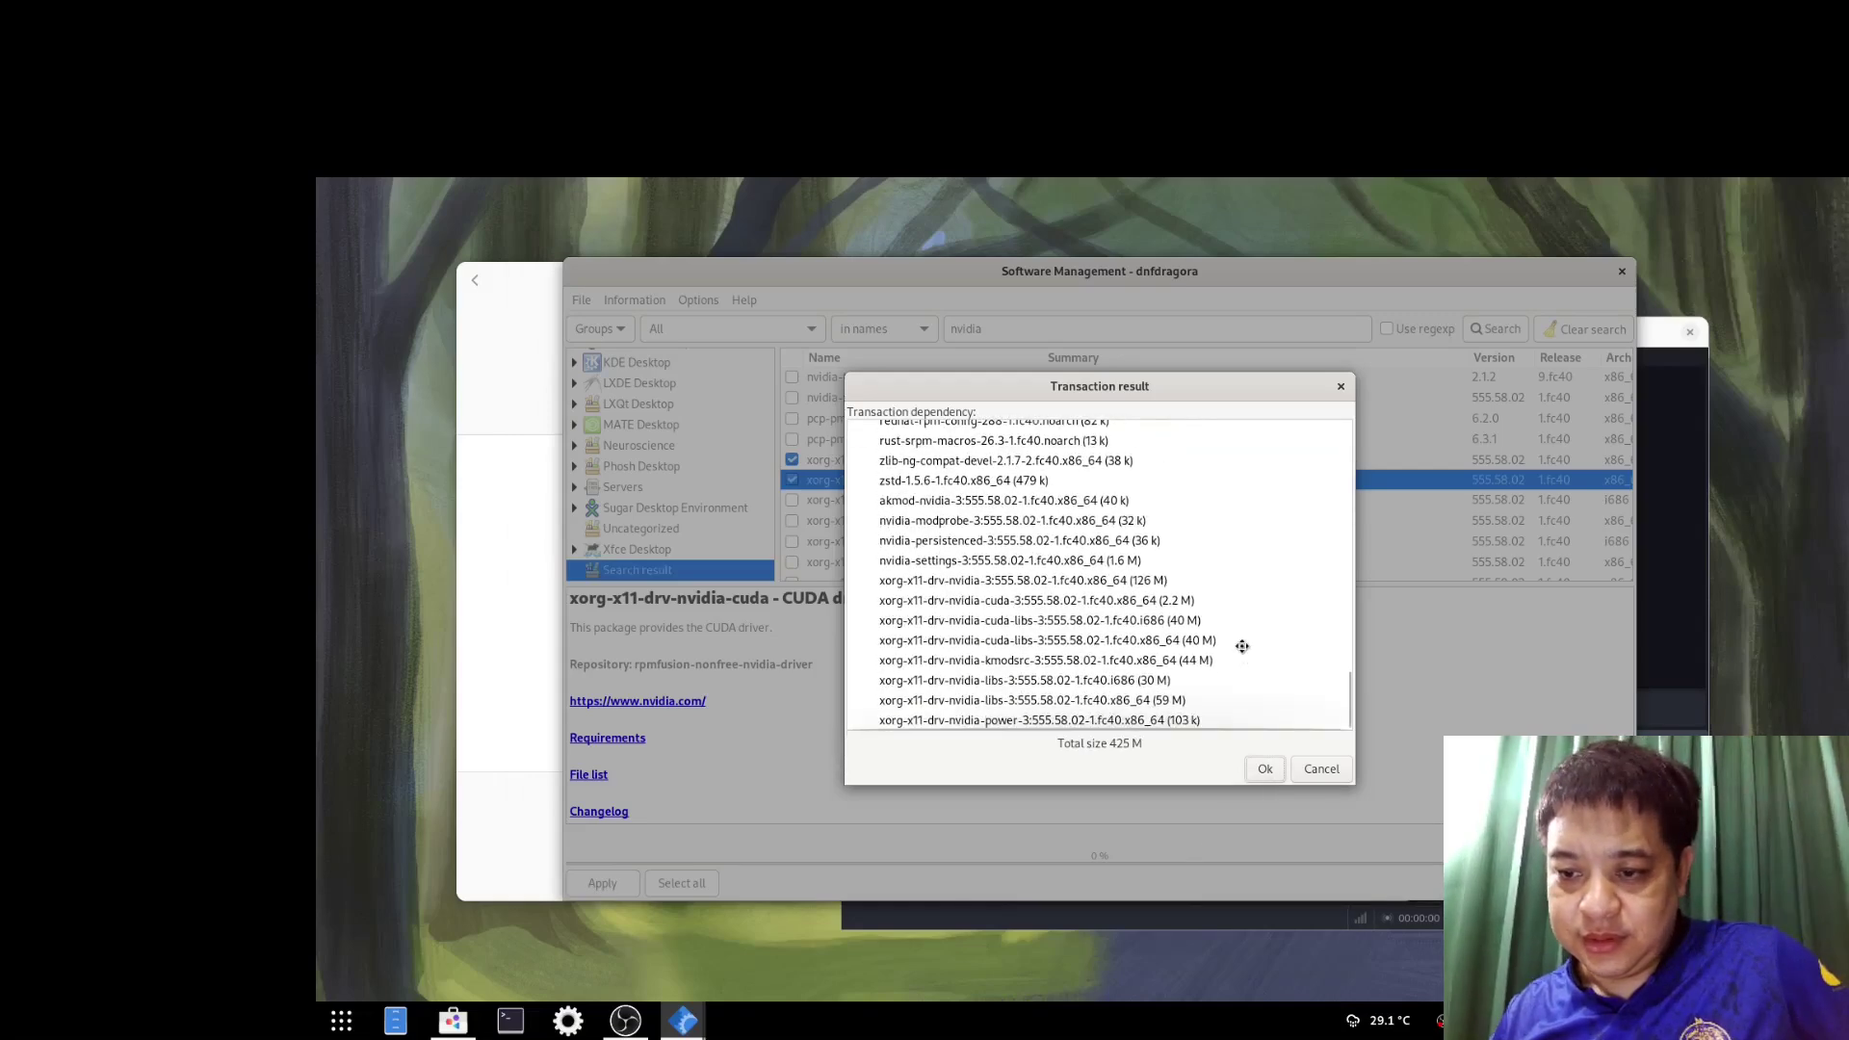
Accept the 425 M dependency transaction and dismiss the installation summary
left_click(1261, 773)
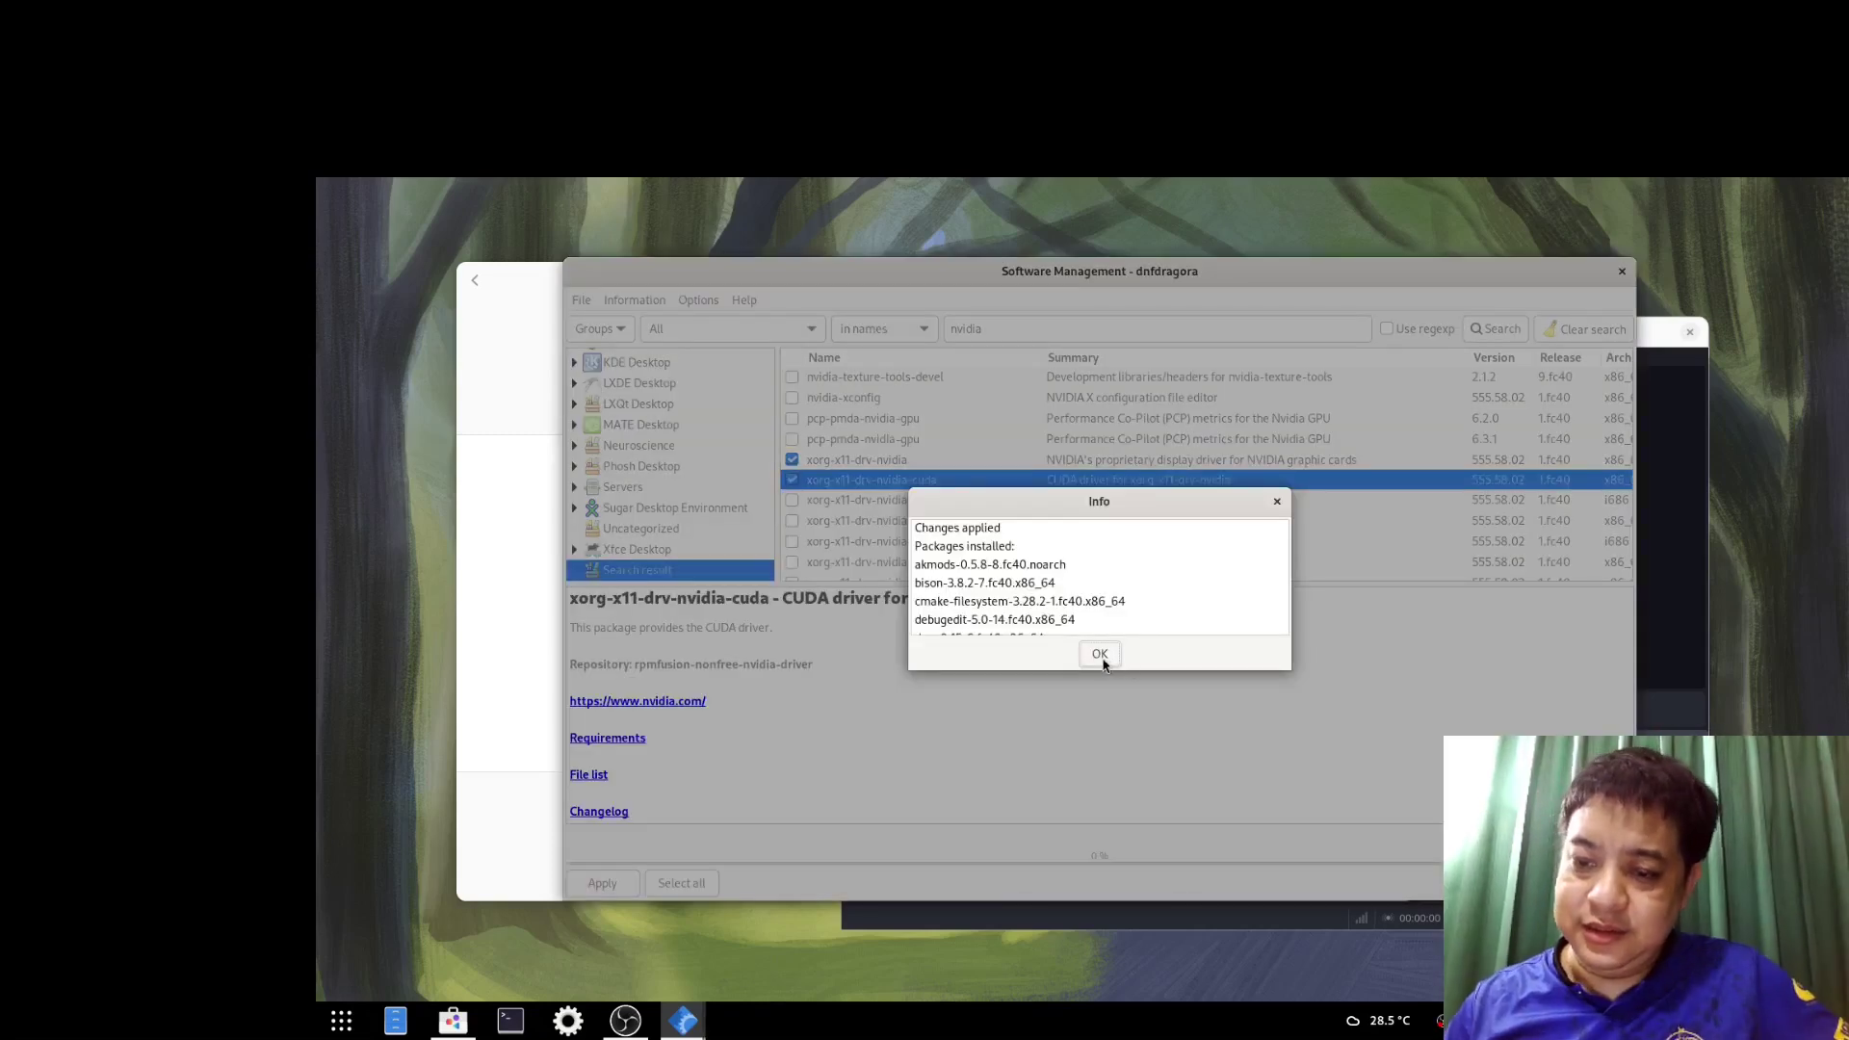
left_click(1099, 655)
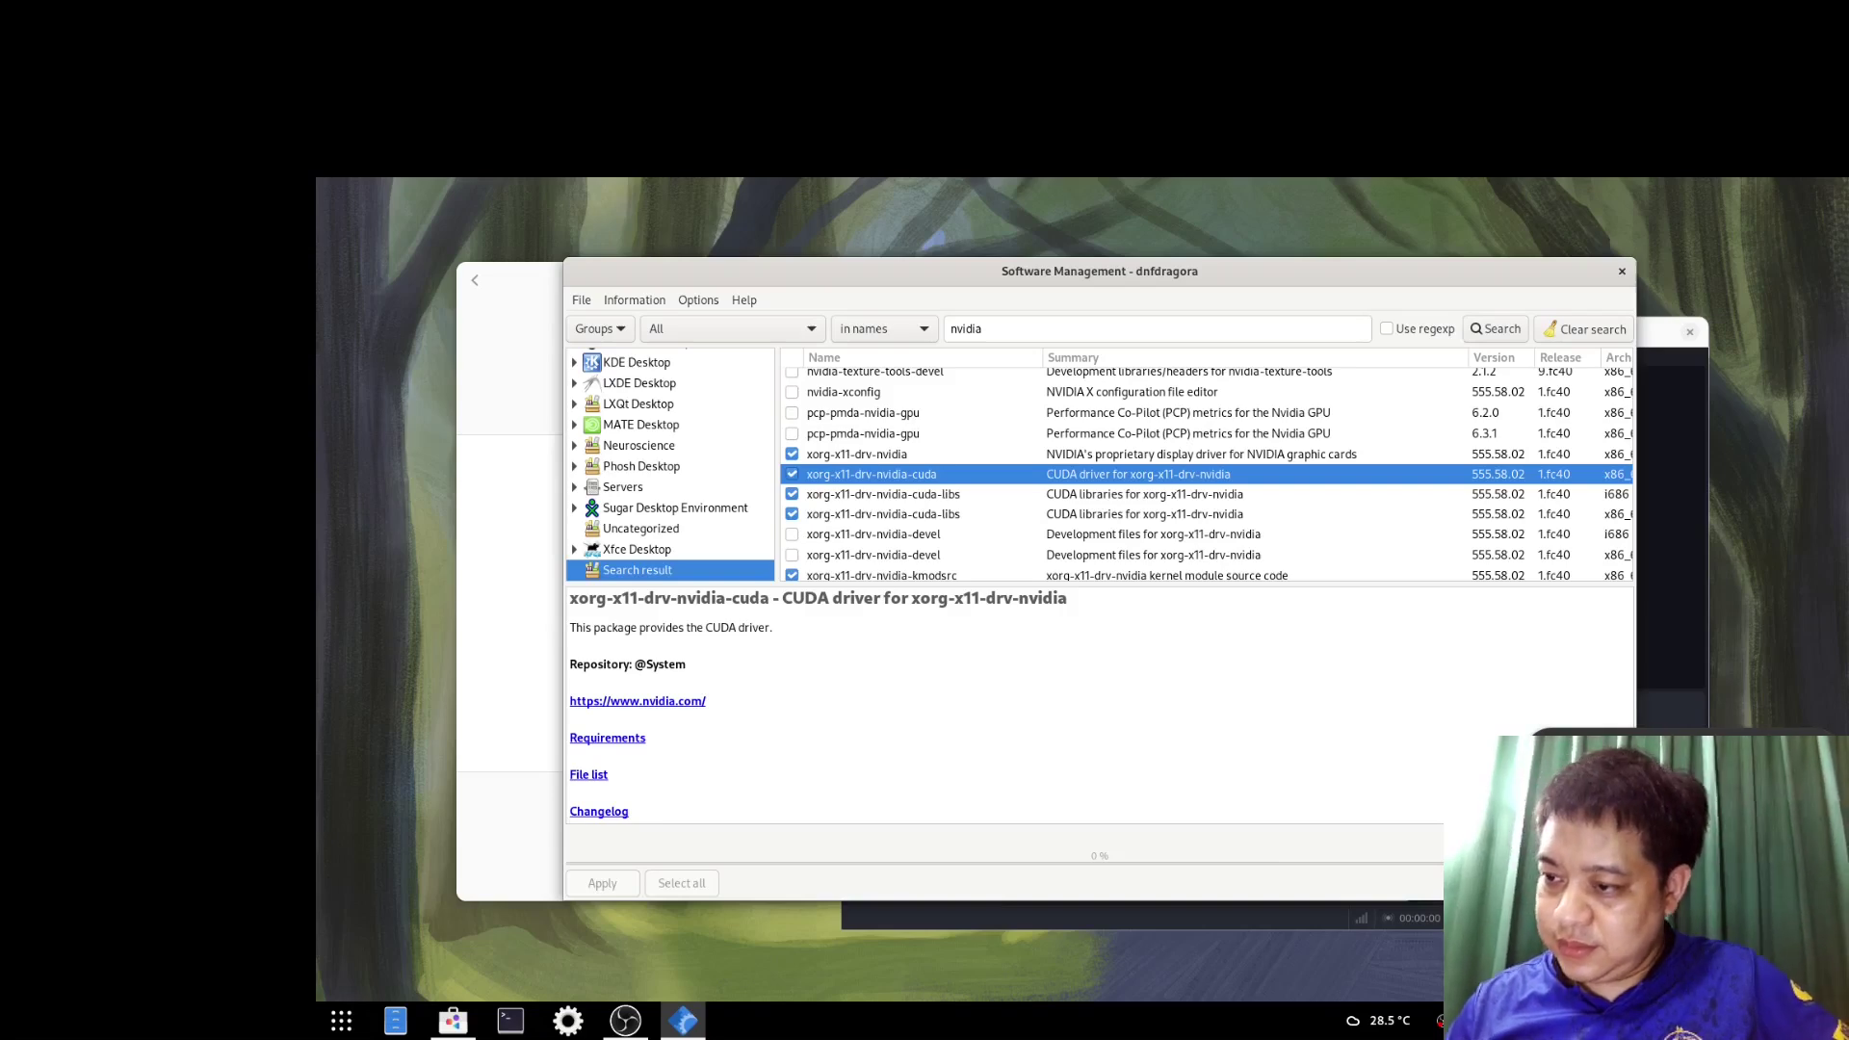
Bring up the system power options with Super+S to restart the computer
key("super+s")
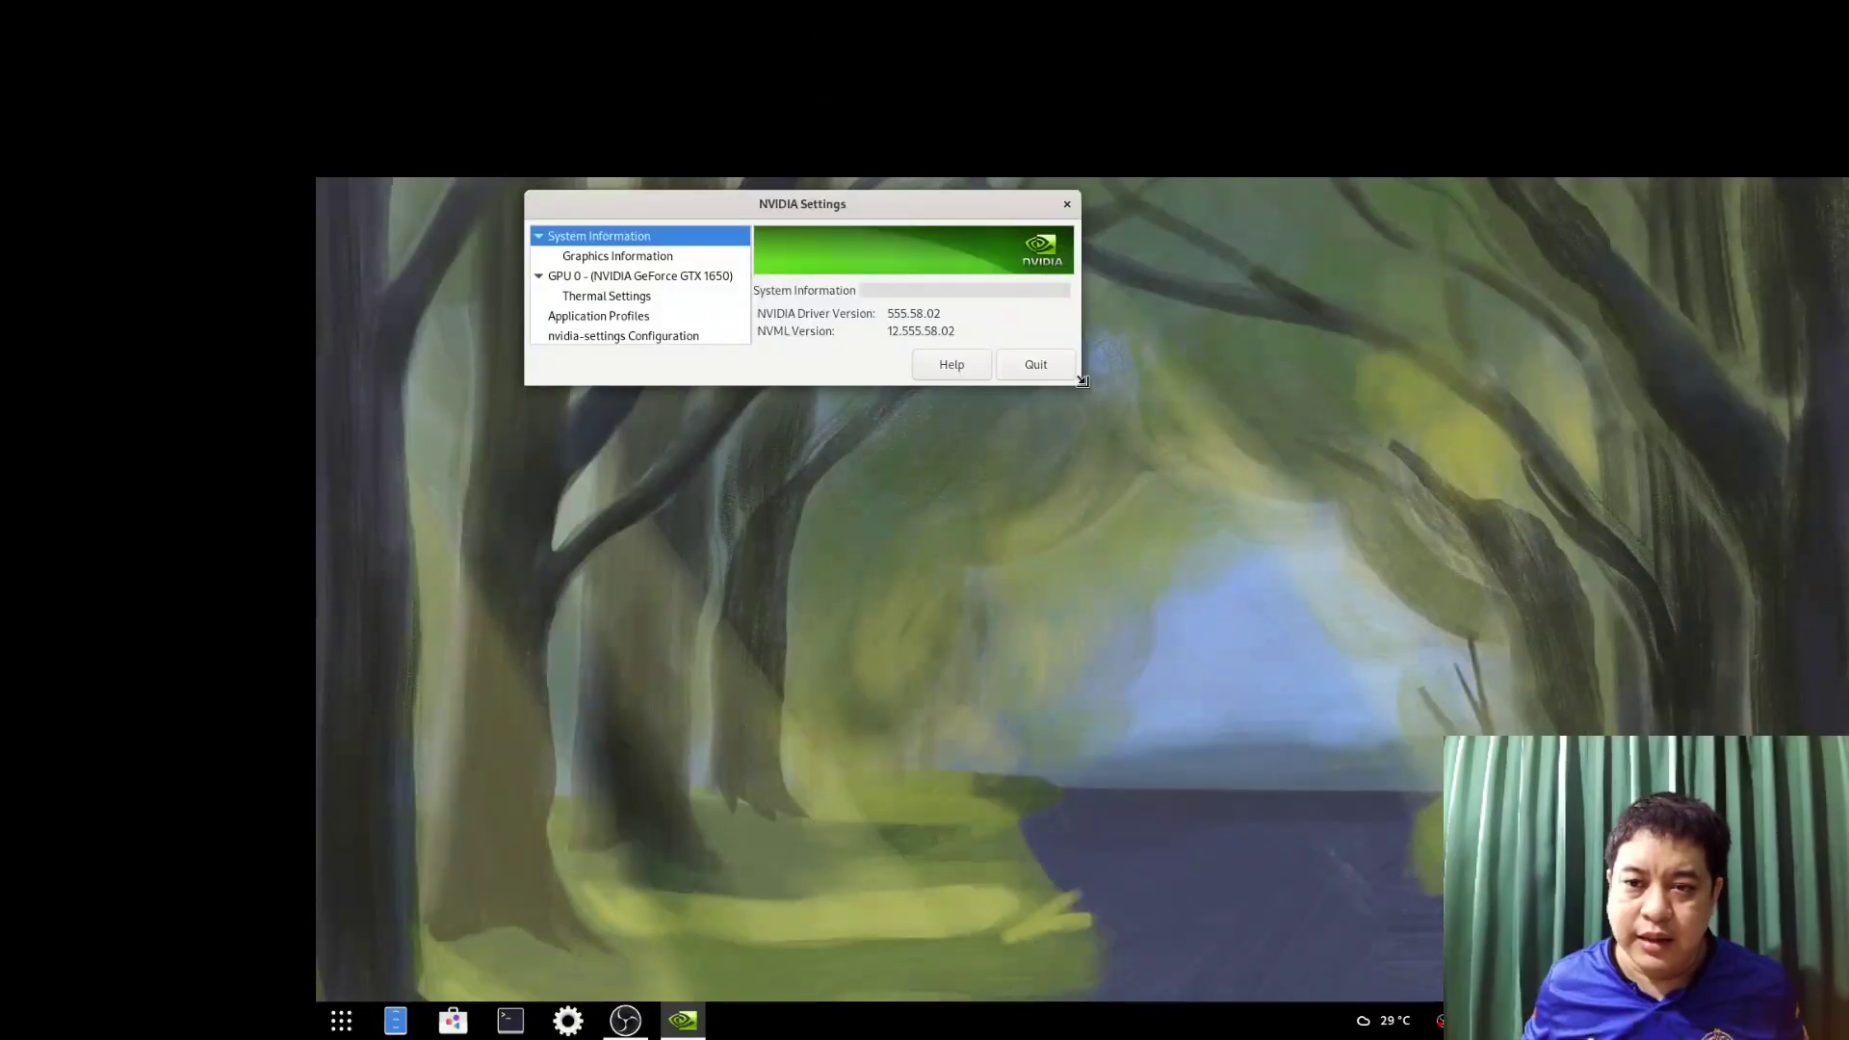
Centre the NVIDIA Settings window showing driver version 555.58.02
mouse_move(1003, 211)
left_mouse_down()
mouse_move(1212, 436)
mouse_move(1197, 450)
left_mouse_up()
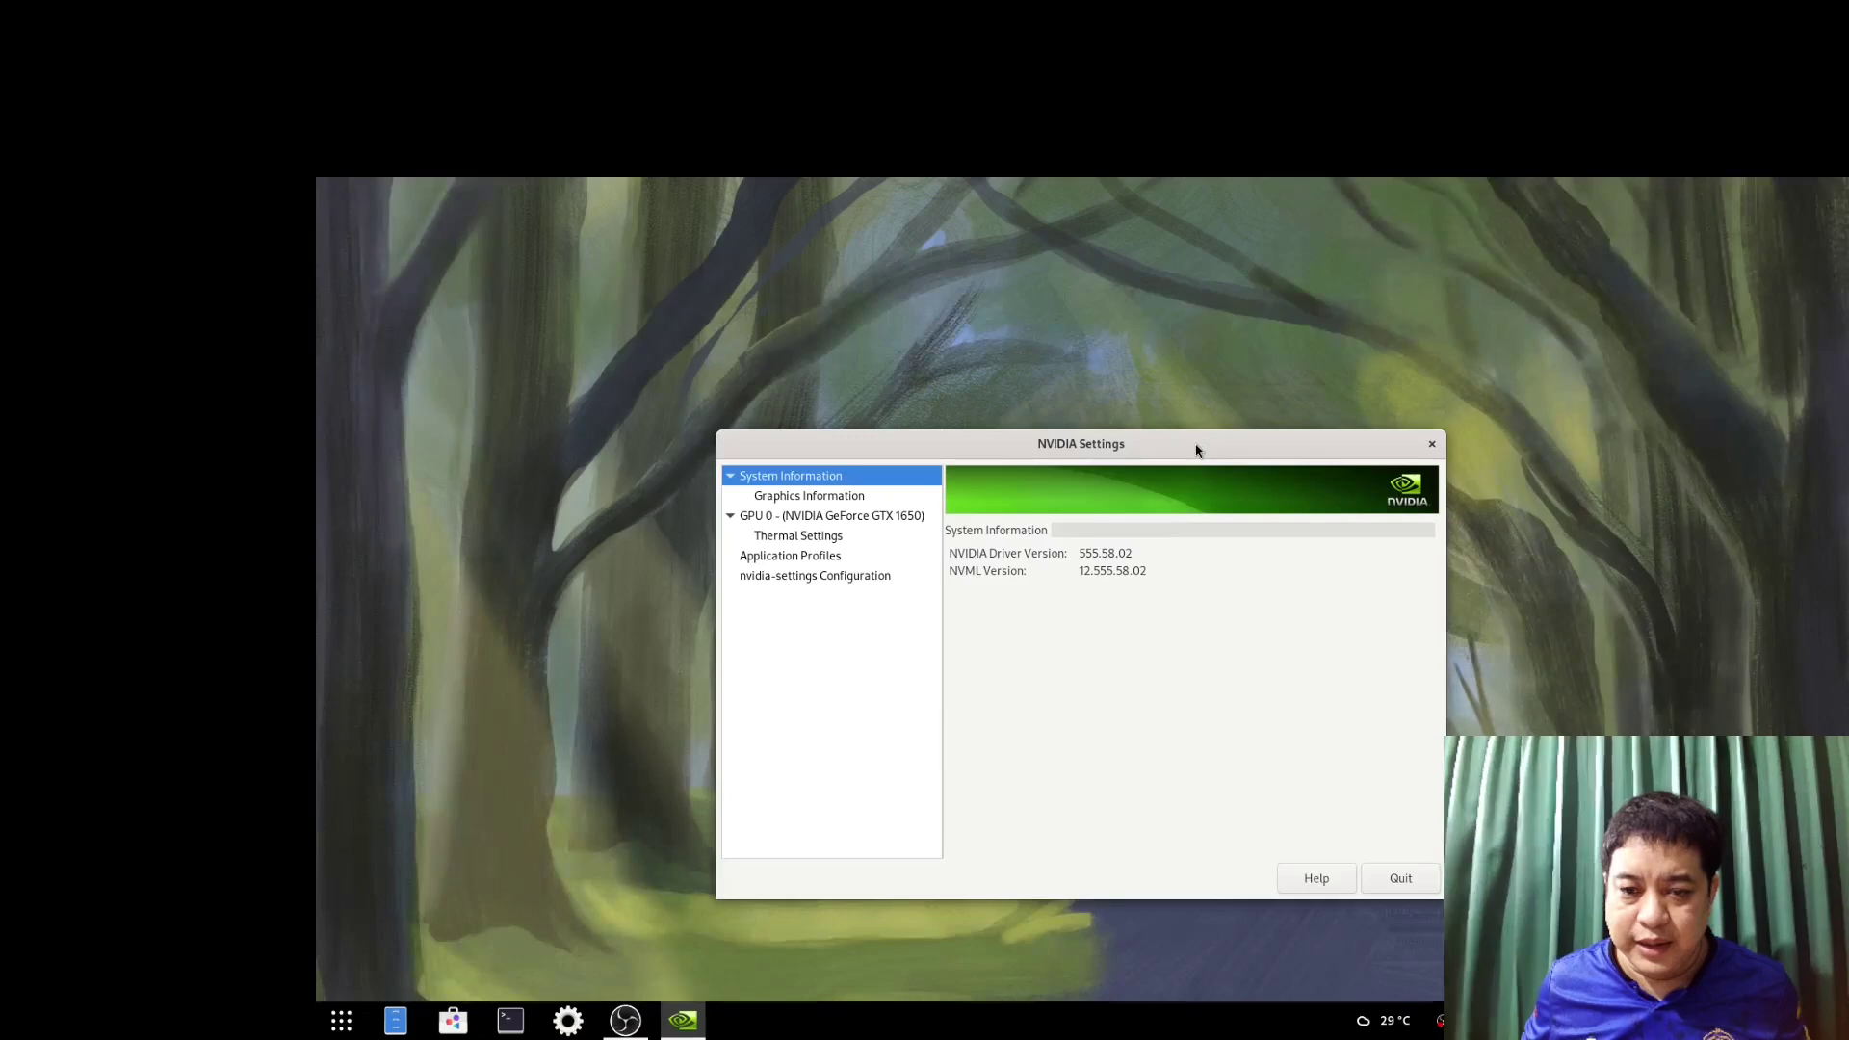